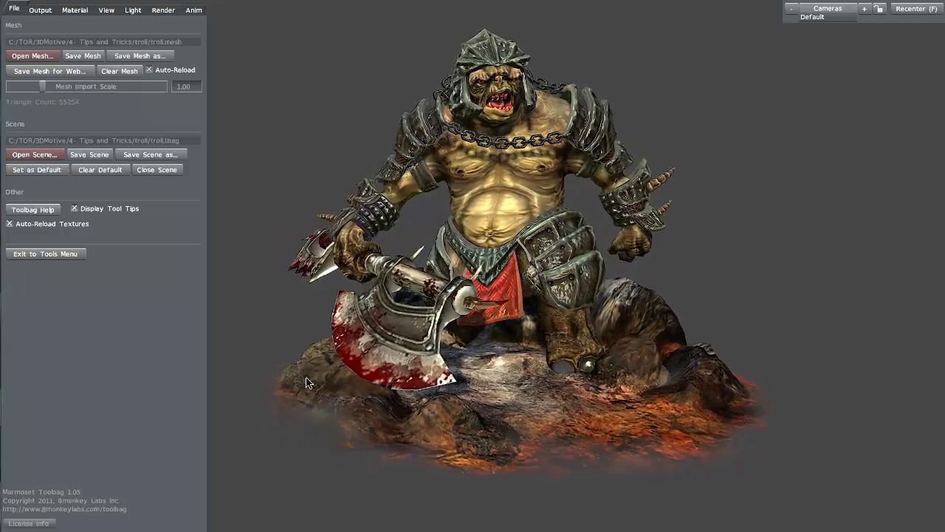
Examine the posed troll and its rocky lava ground from several viewing angles.
left_click_drag(402, 403, 432, 385)
middle_click_drag(429, 380, 454, 362)
left_click_drag(439, 393, 433, 385)
right_click_drag(434, 390, 435, 406)
left_click_drag(481, 395, 532, 426)
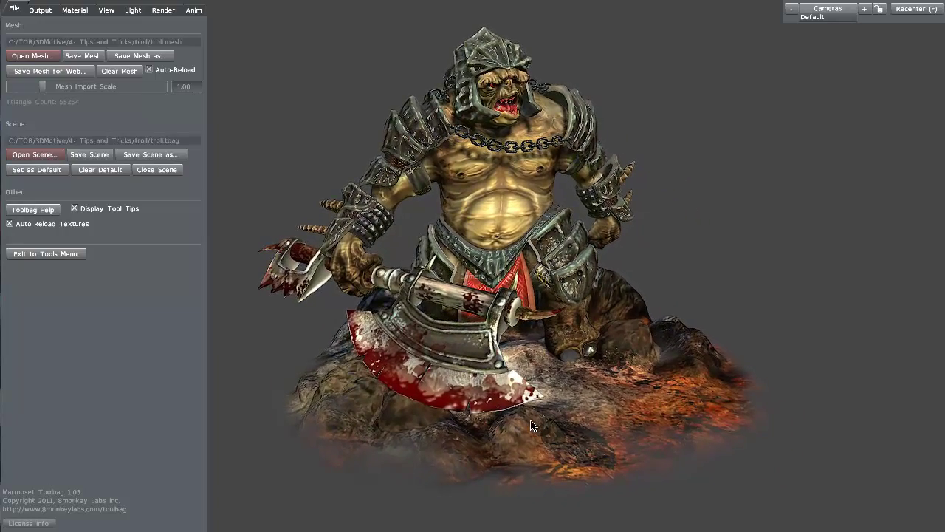
left_click_drag(617, 409, 611, 407)
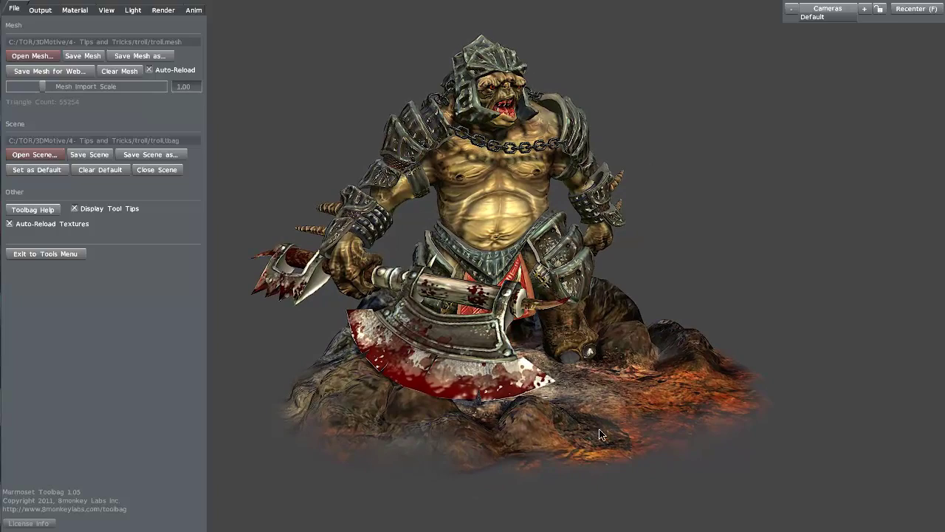
left_click_drag(622, 448, 595, 451)
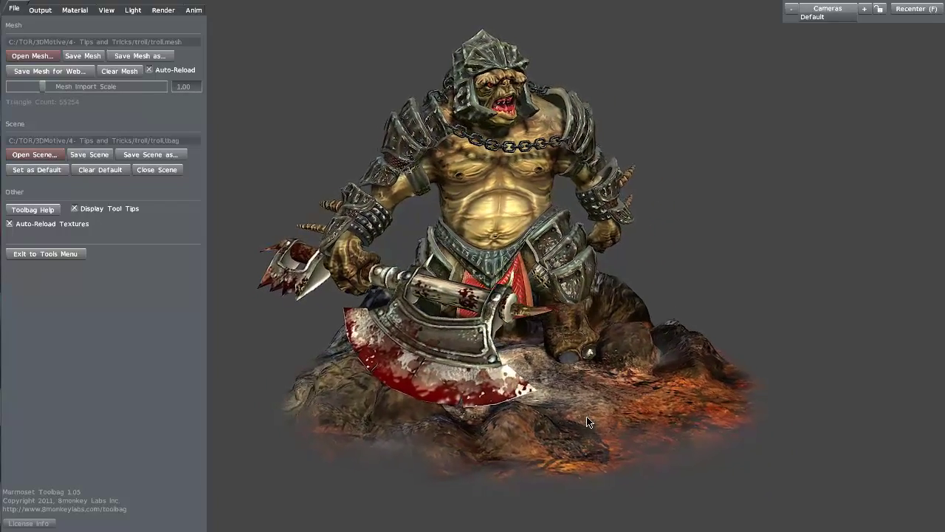
left_click_drag(559, 420, 565, 421)
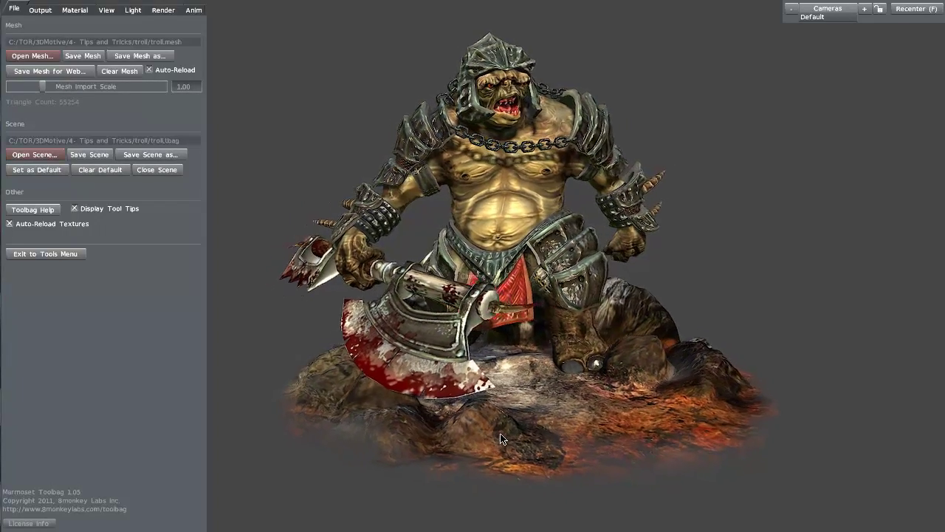
mouse_move(500, 434)
left_mouse_down()
mouse_move(477, 441)
mouse_move(503, 440)
left_mouse_up()
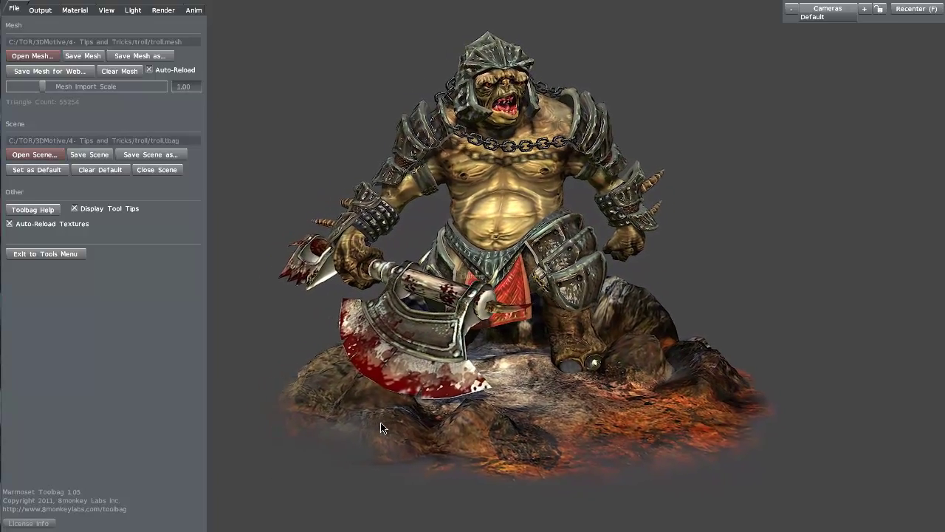
left_click_drag(423, 453, 384, 439)
left_click_drag(313, 459, 352, 476)
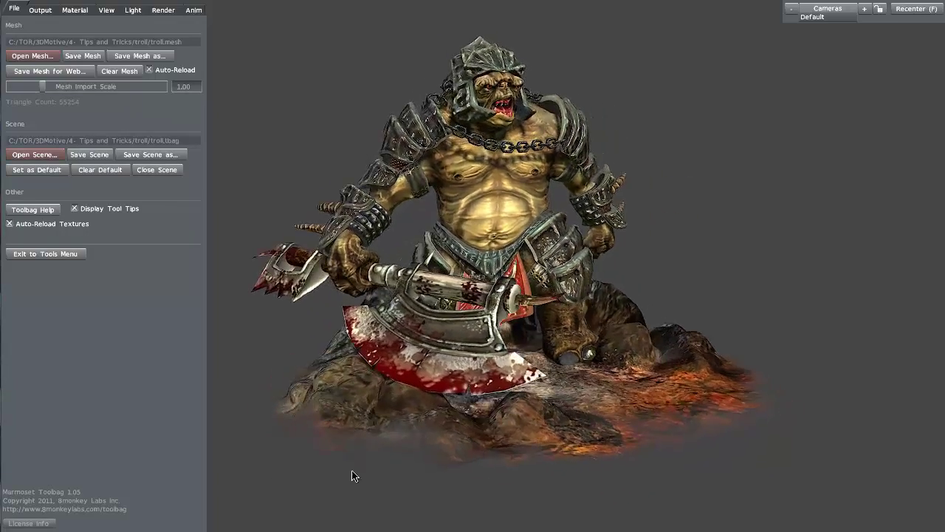
left_click_drag(452, 431, 478, 402)
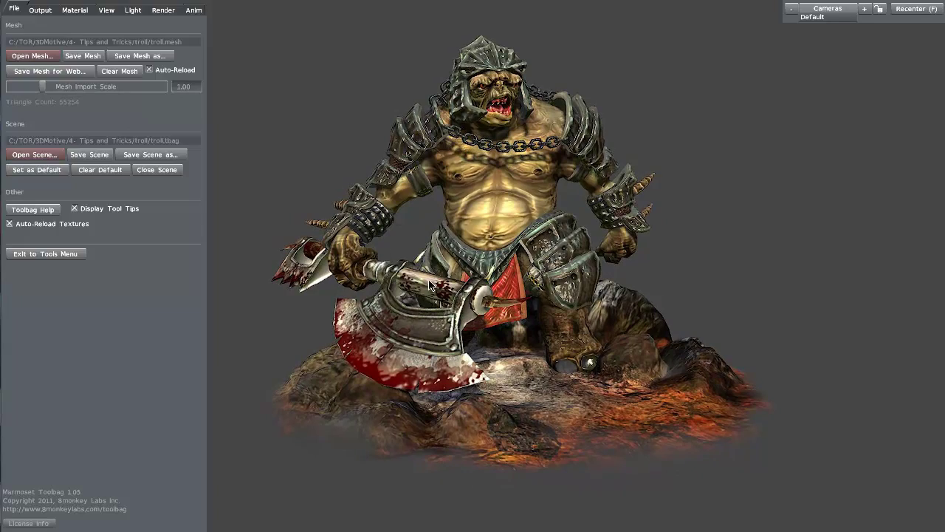
left_click_drag(370, 460, 381, 477)
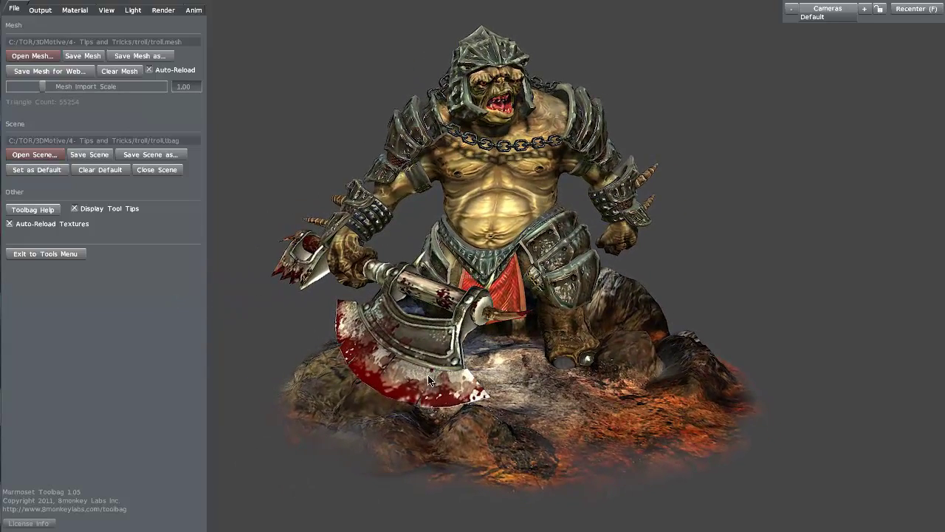
left_click_drag(457, 388, 477, 401)
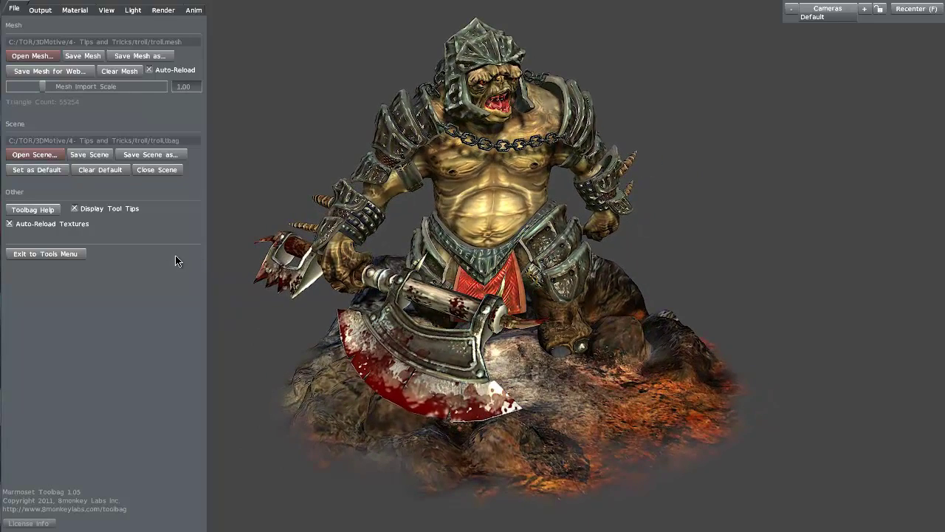
Review the texture maps and material assigned to each of the axe_posed, armour, troll_body and ground chunks.
left_click(74, 10)
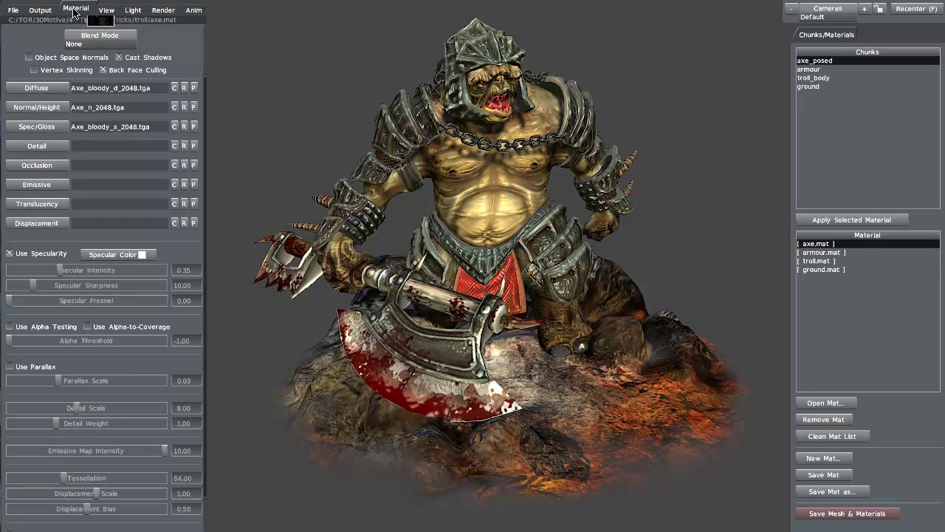
left_click(37, 11)
left_click(74, 9)
left_click(107, 10)
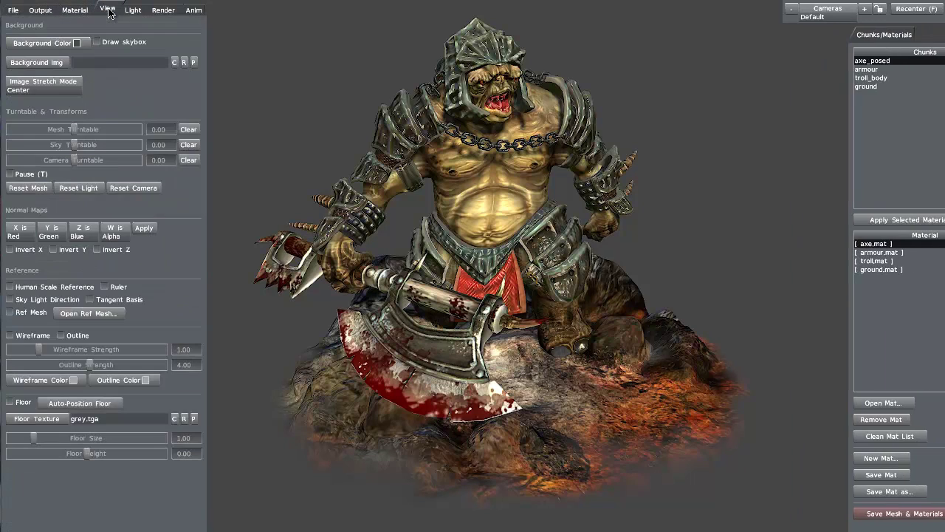
left_click(138, 11)
left_click(77, 12)
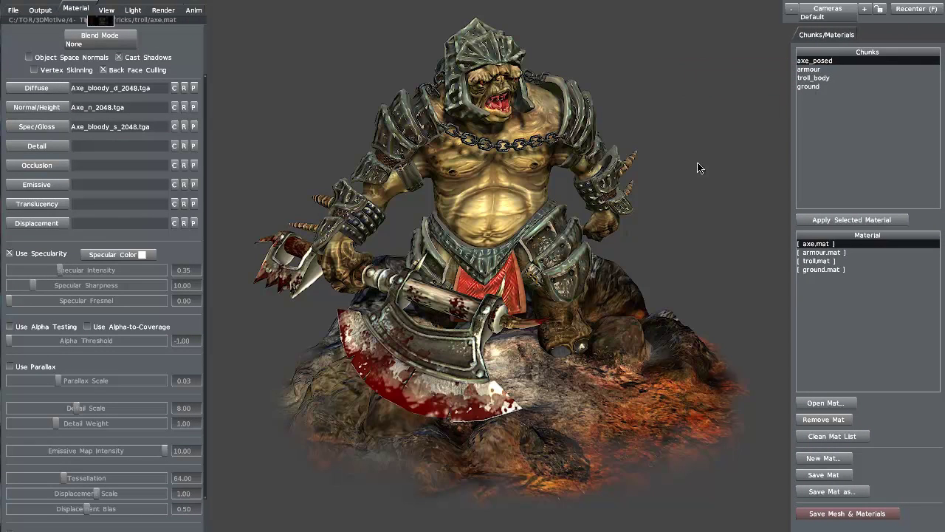
left_click(818, 62)
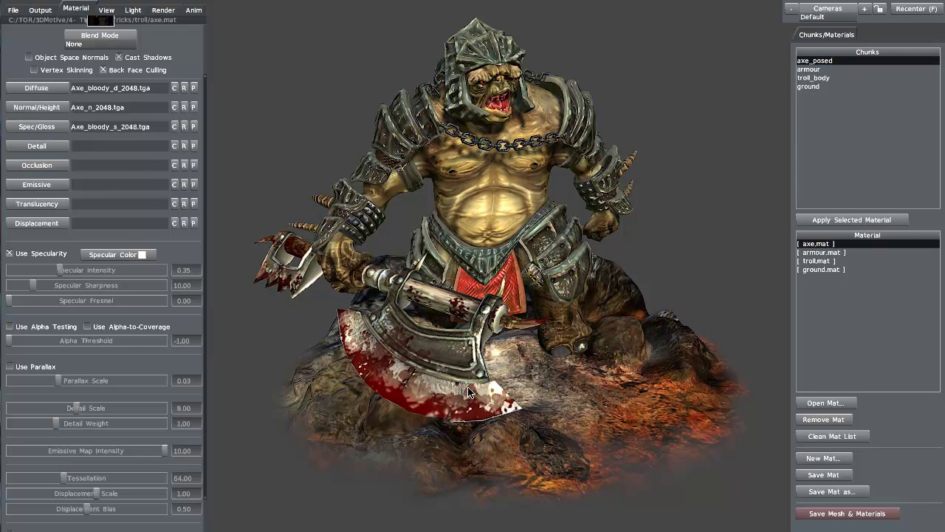
left_click(809, 70)
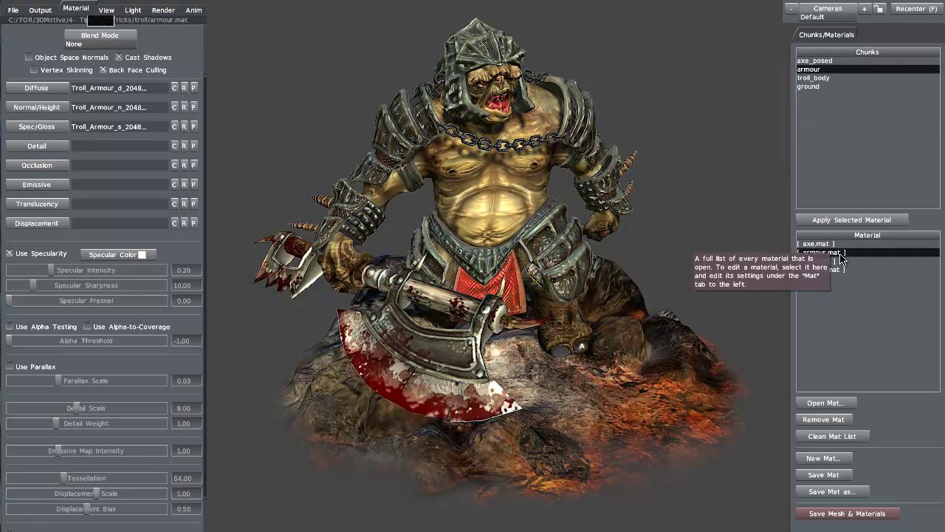
left_click(815, 79)
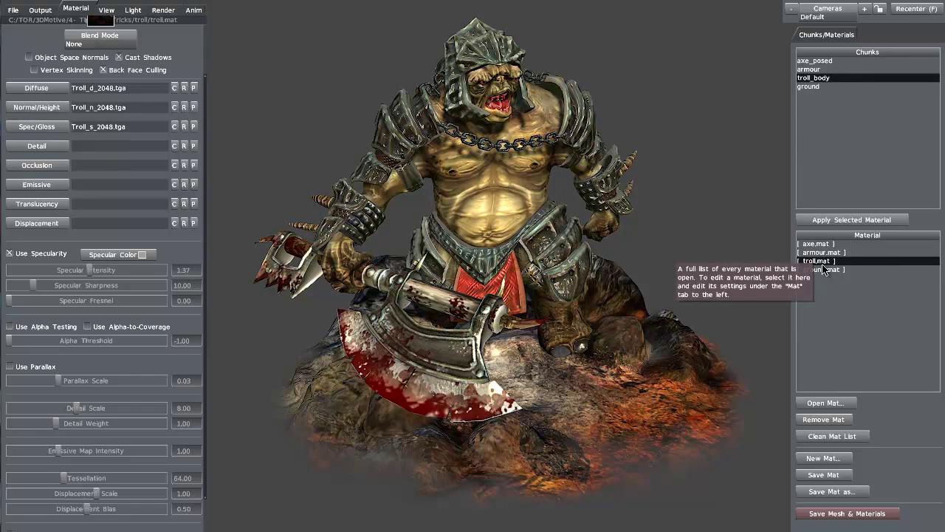
left_click(810, 87)
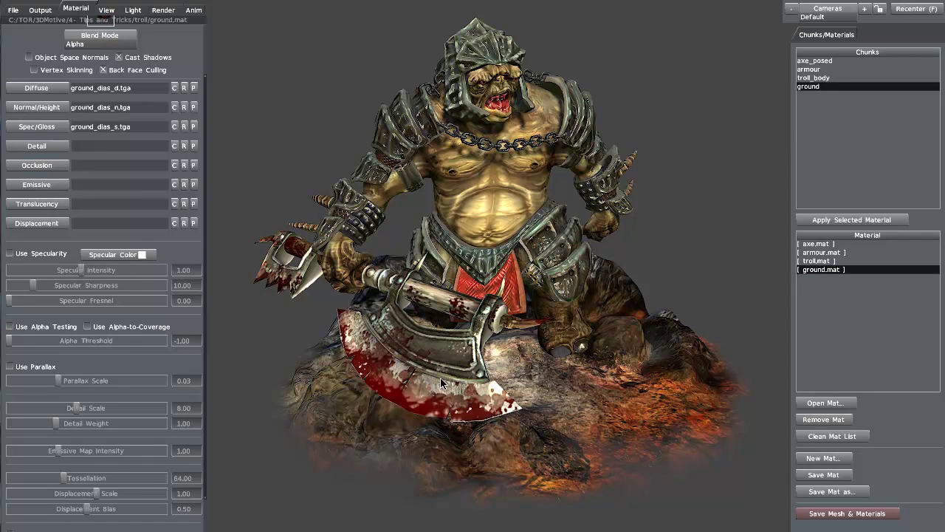
left_click_drag(587, 338, 555, 333)
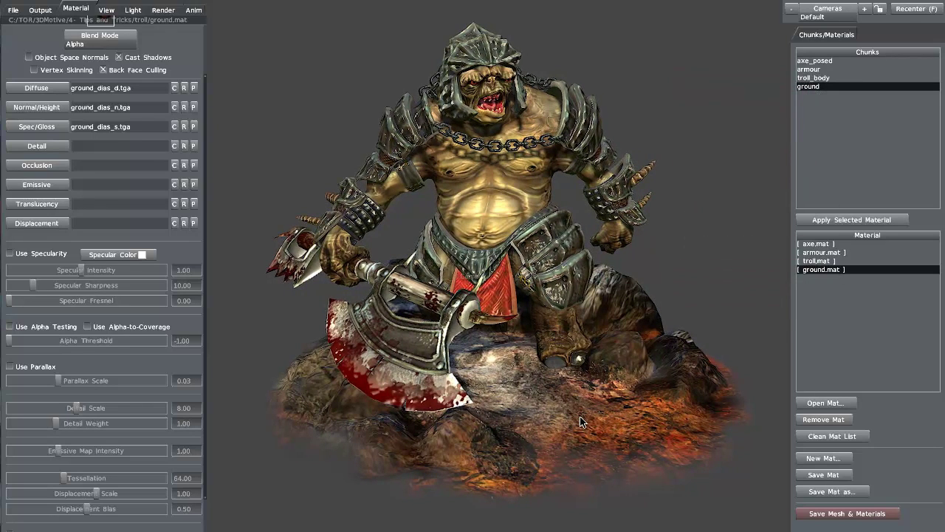
left_click_drag(611, 387, 590, 411)
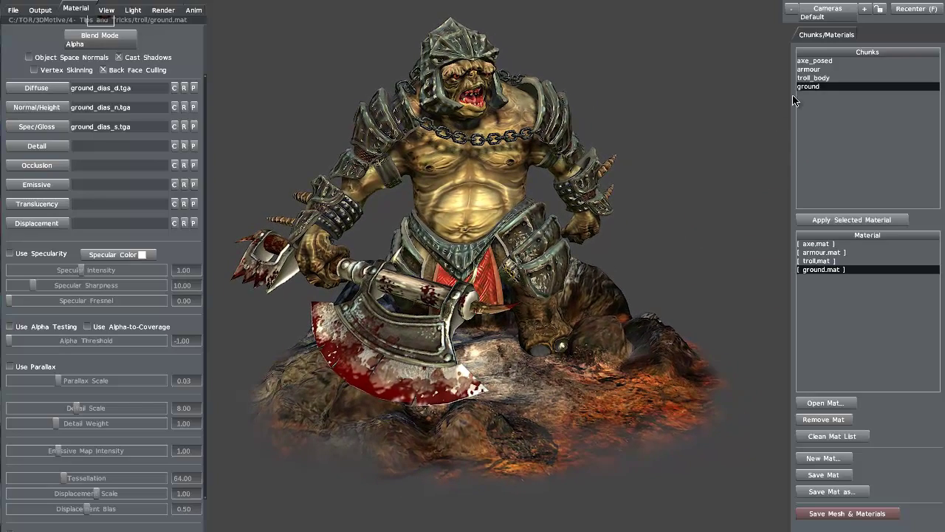
left_click(809, 70)
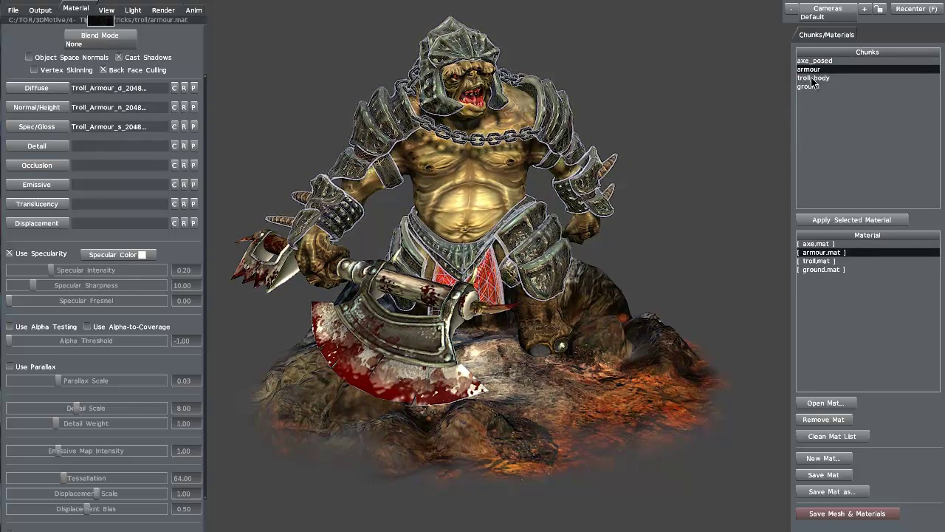
left_click(812, 78)
Load ground_dias_e.tga as the emissive map of the ground chunk's material.
left_click(808, 87)
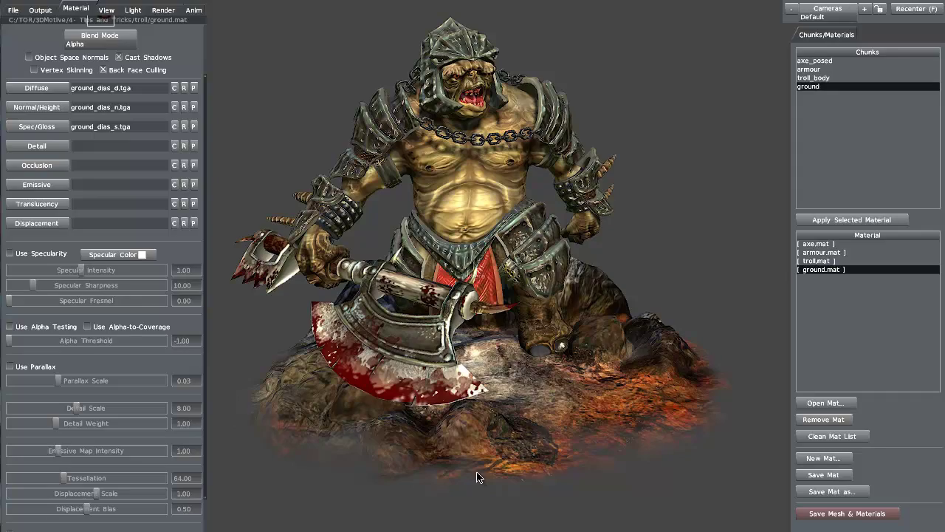
mouse_move(478, 474)
left_mouse_down()
mouse_move(431, 470)
mouse_move(385, 500)
mouse_move(477, 484)
left_mouse_up()
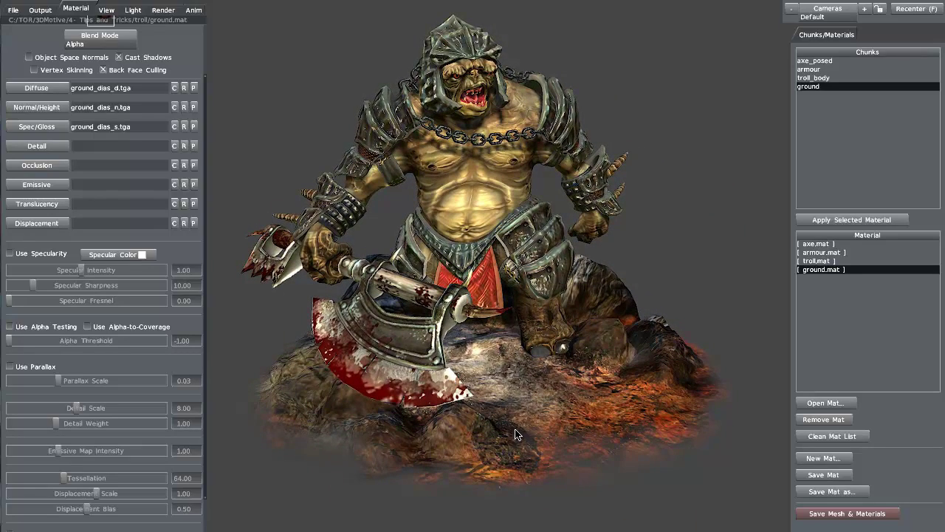
left_click_drag(433, 475, 423, 472)
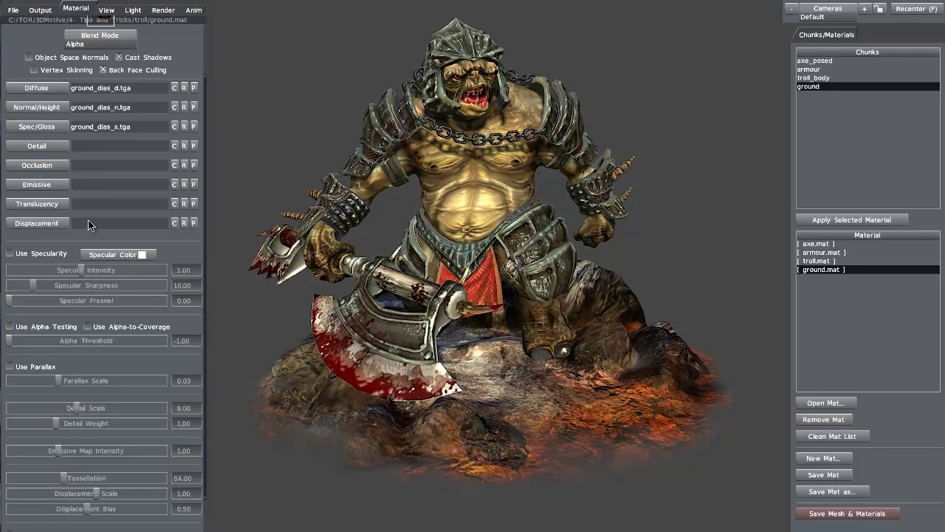
left_click(37, 185)
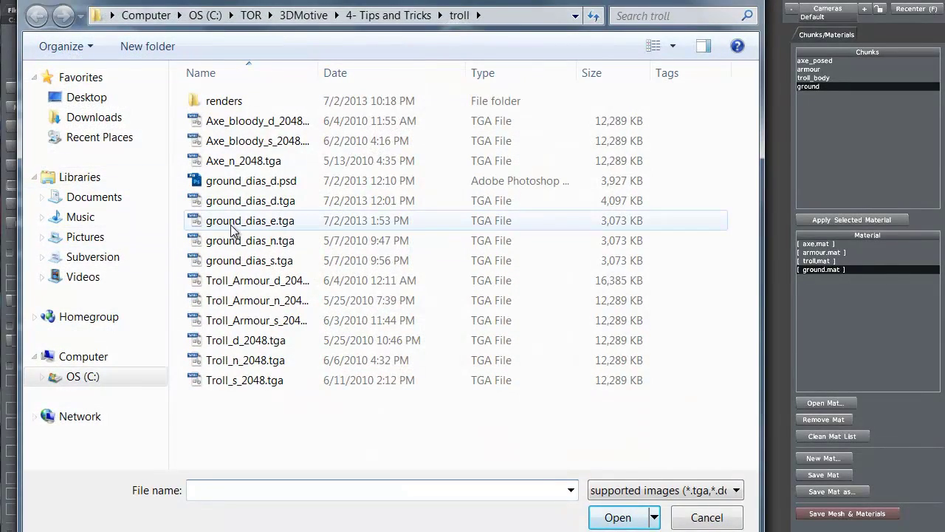
left_click(274, 226)
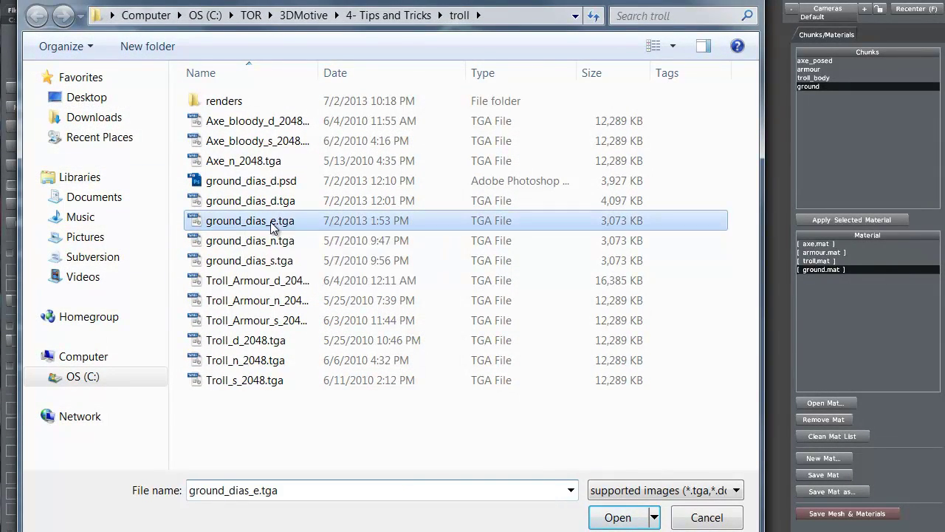
left_click(613, 515)
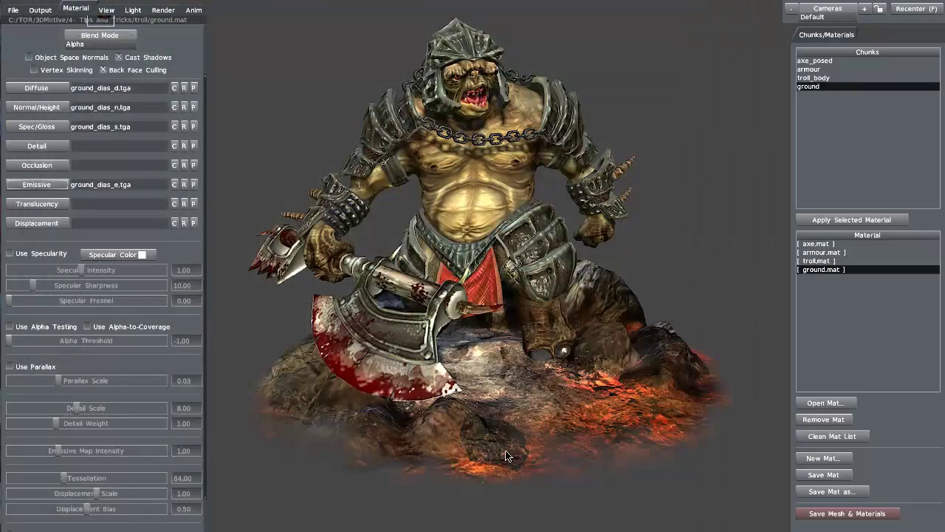
left_click_drag(255, 441, 261, 440)
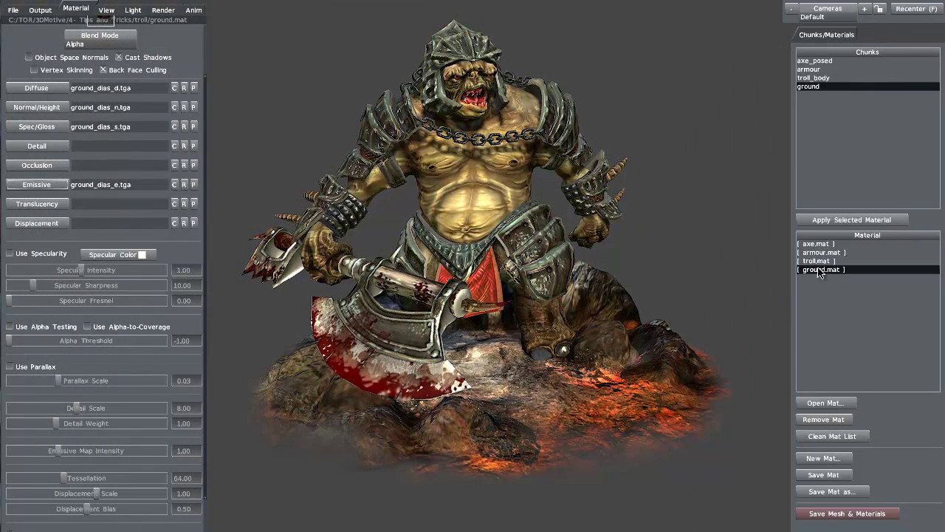
Try ground_dias_e.tga as the emissive map of axe.mat and clear that map again.
mouse_move(824, 273)
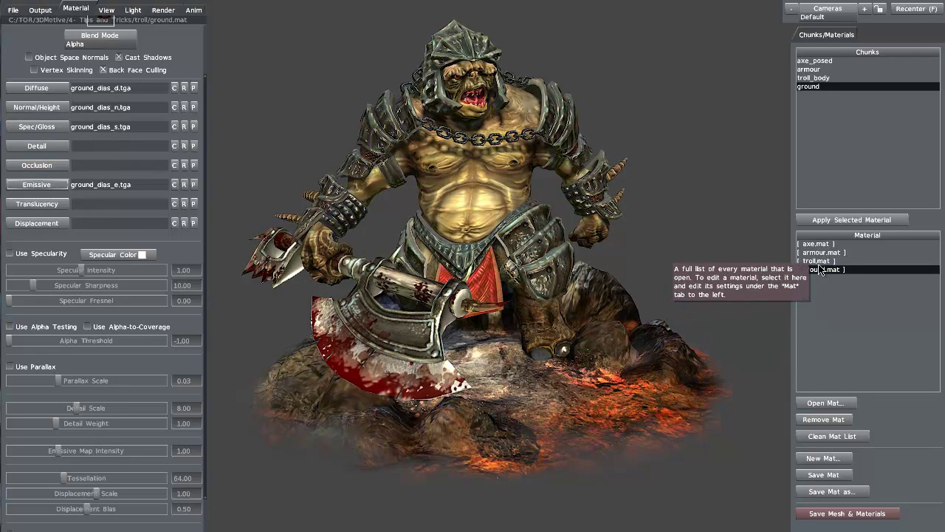
left_click(823, 261)
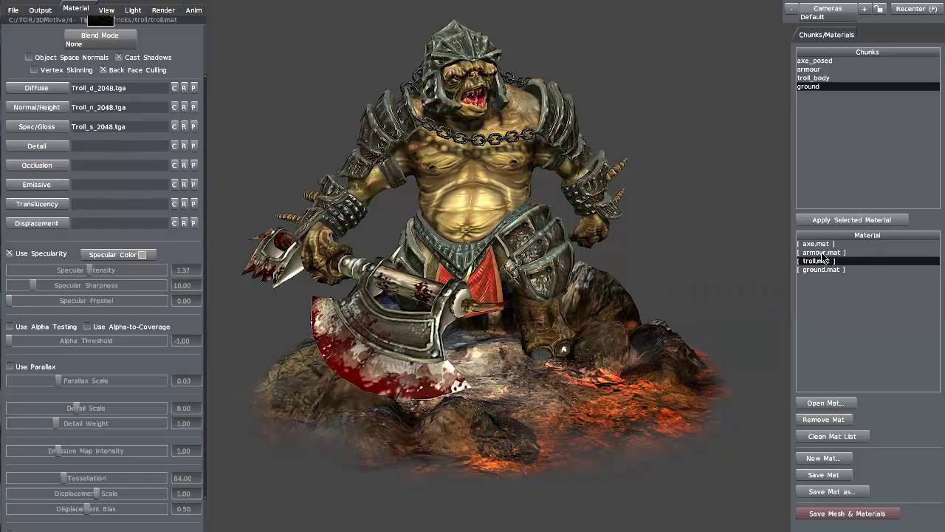
left_click(821, 252)
left_click(820, 244)
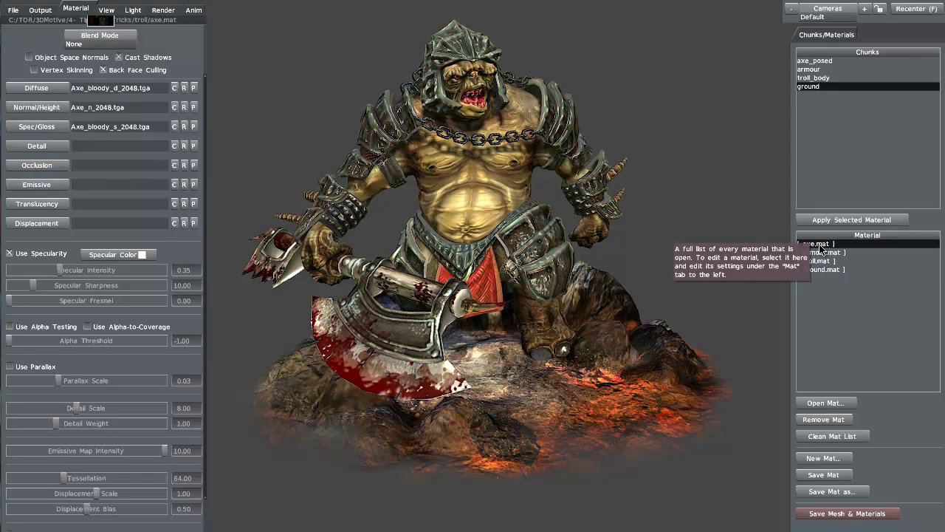
left_click(44, 185)
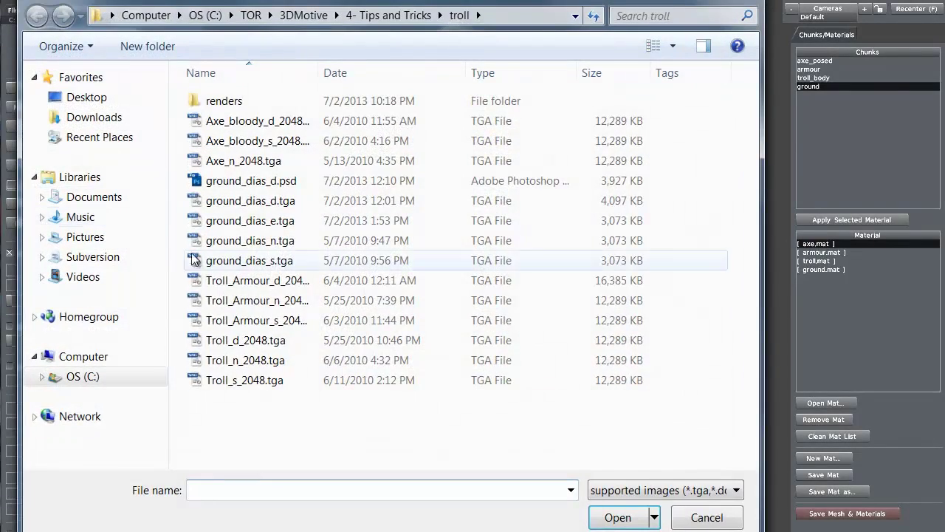
left_click(255, 221)
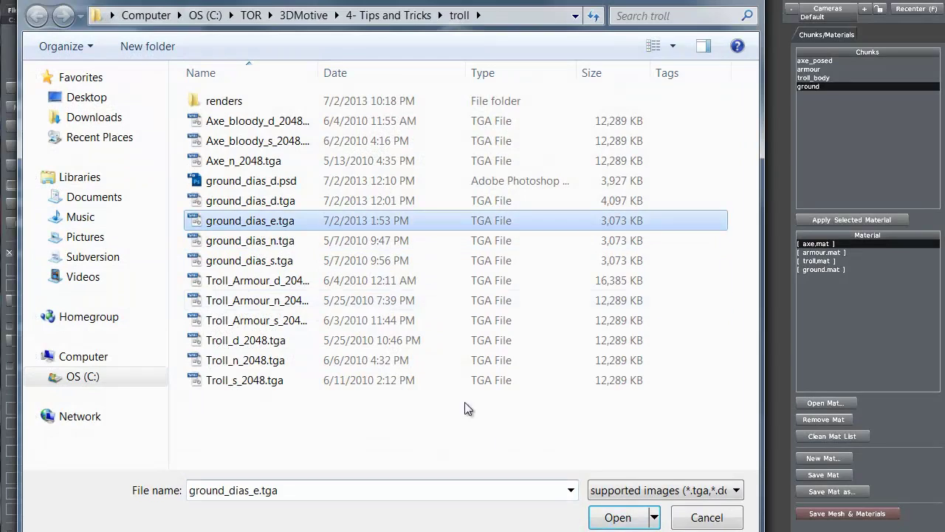
left_click(615, 516)
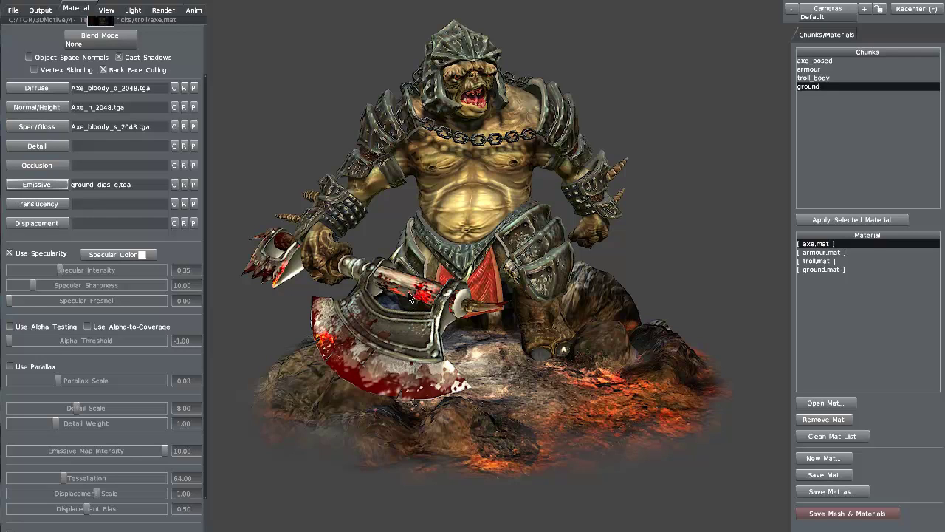
left_click(175, 184)
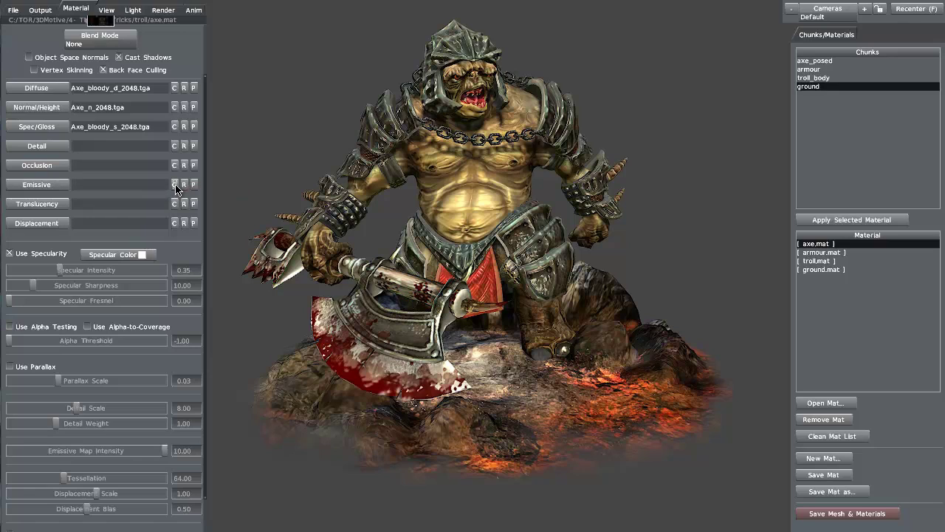
Raise the emissive map intensity of ground.mat to about 6.71.
left_click(819, 271)
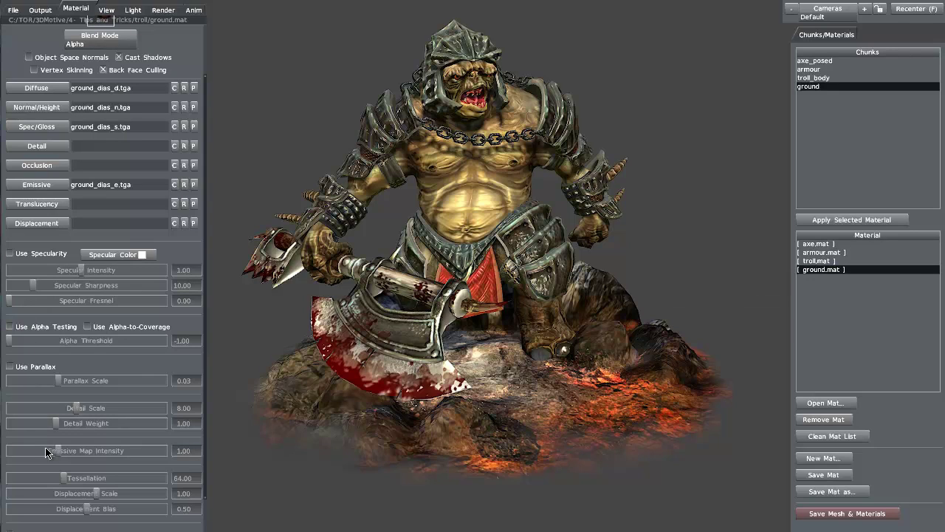
left_click_drag(58, 453, 130, 452)
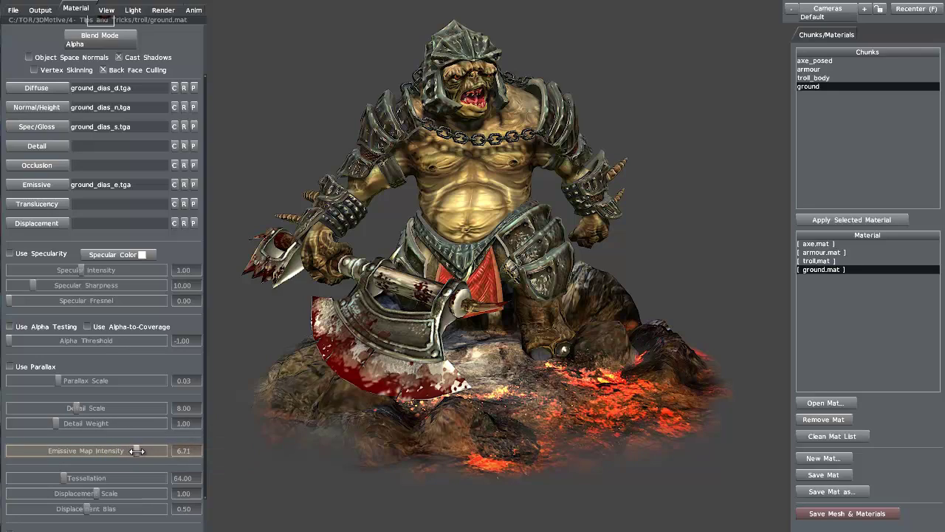
Raise the emissive map intensity of ground.mat to the maximum of 10.00.
left_click_drag(131, 452, 184, 455)
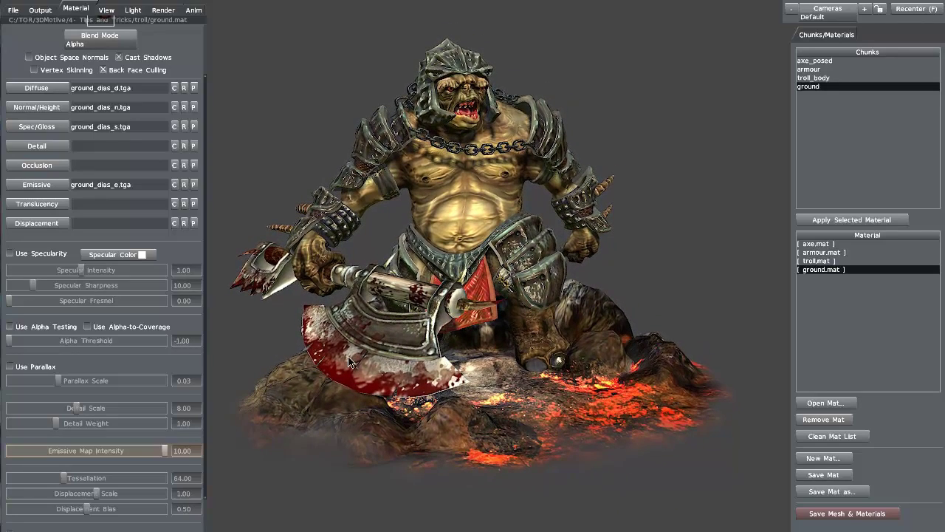
Compare the previews of ground.mat's emissive and diffuse textures, and examine the lava glow beneath the troll from several angles.
left_click(193, 184)
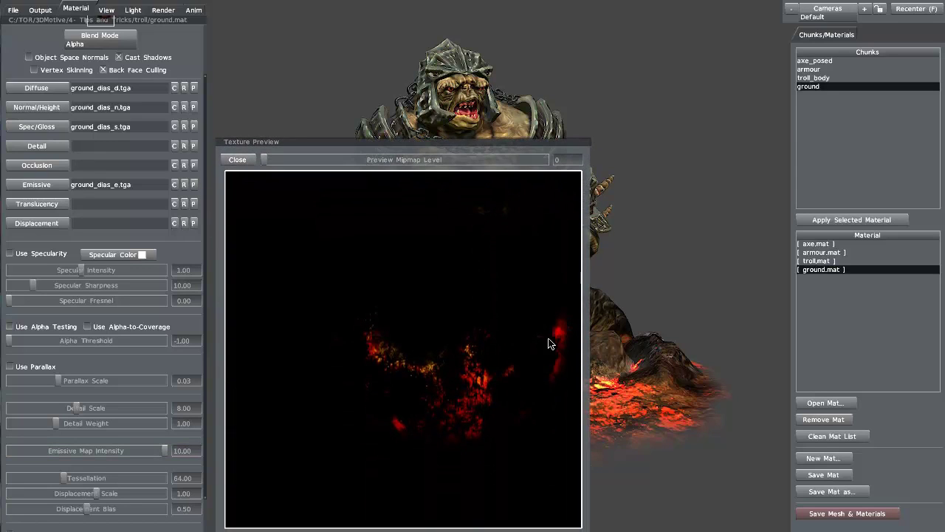
left_click(242, 161)
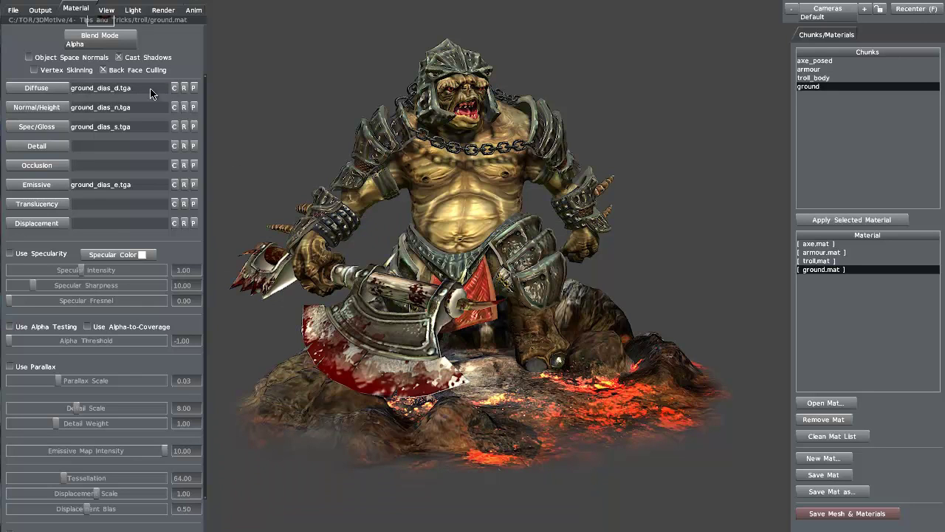
left_click(194, 88)
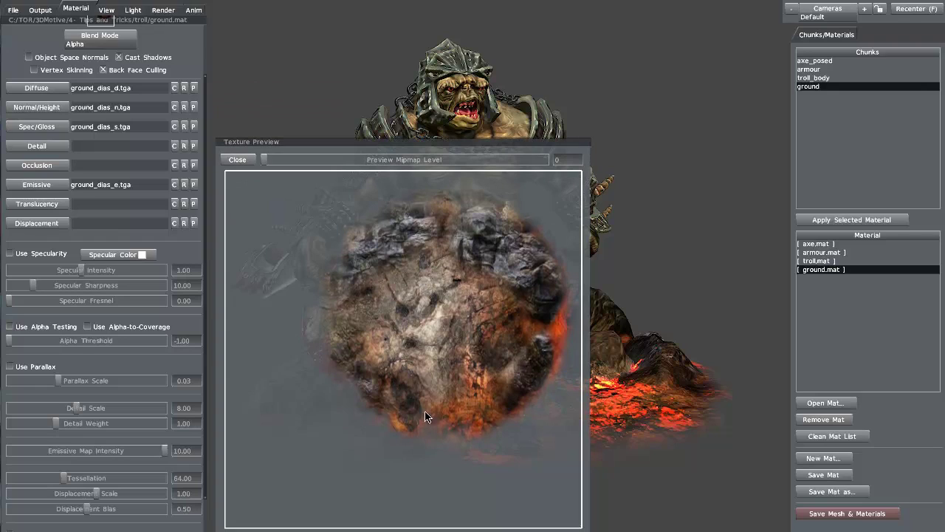
left_click(236, 160)
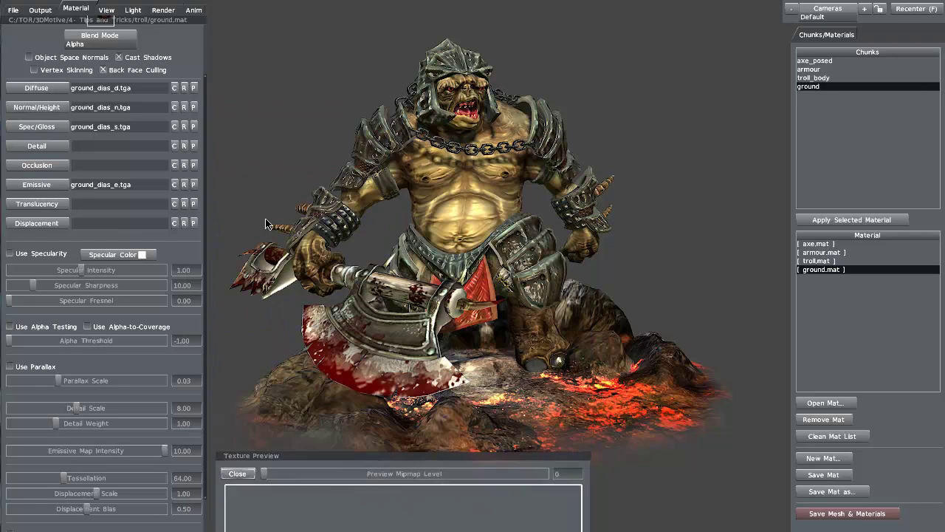
mouse_move(358, 425)
left_mouse_down()
mouse_move(391, 422)
mouse_move(364, 420)
left_mouse_up()
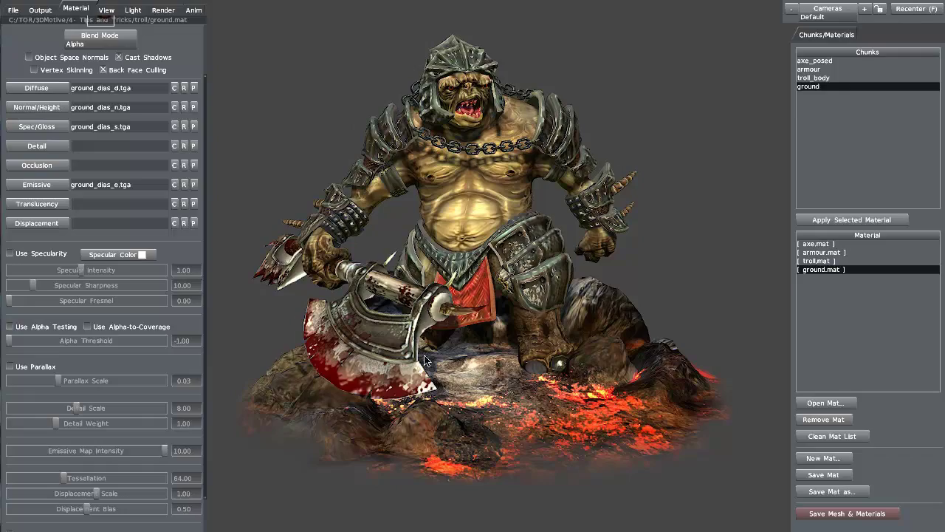
left_click_drag(323, 462, 345, 459)
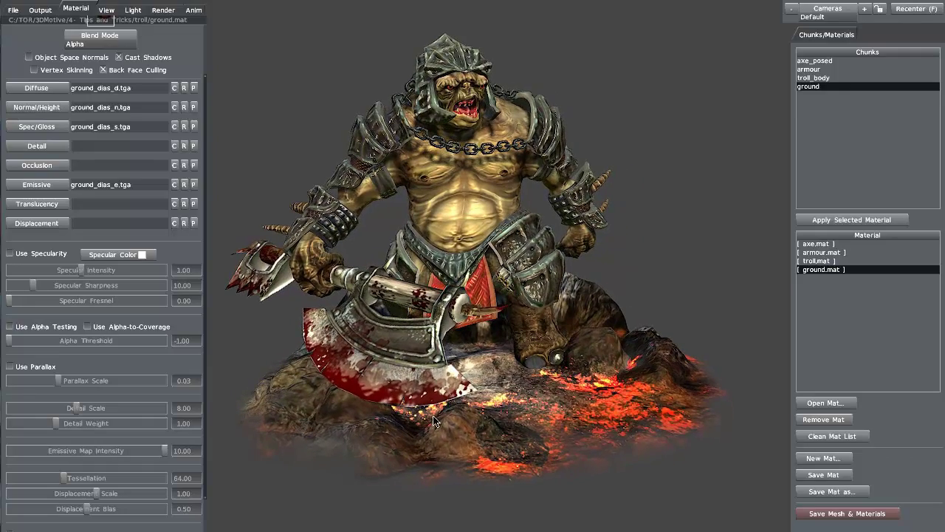
left_click_drag(545, 421, 628, 318)
left_click_drag(424, 402, 384, 448)
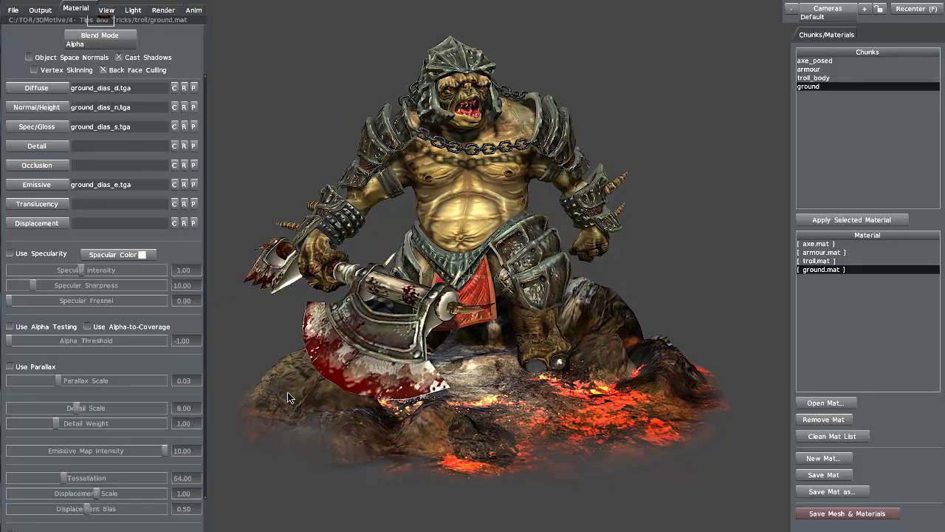
left_click_drag(288, 397, 345, 391)
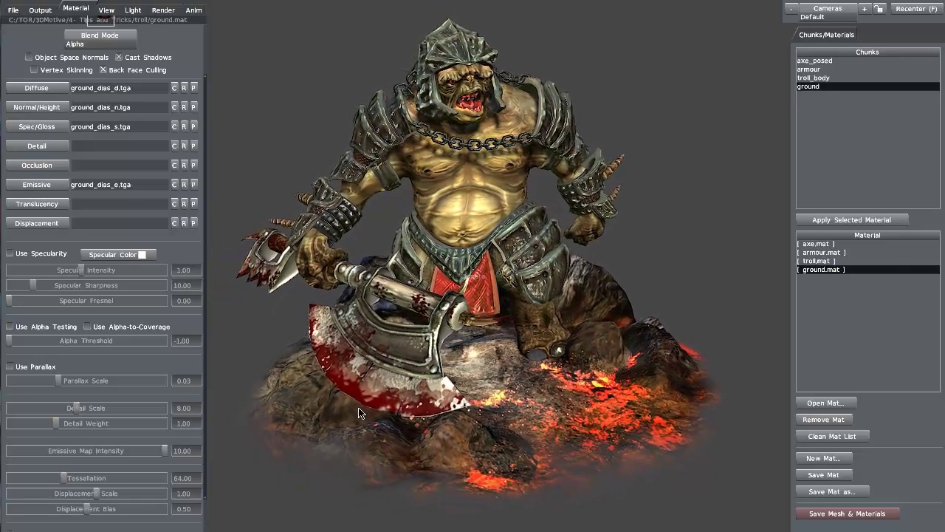
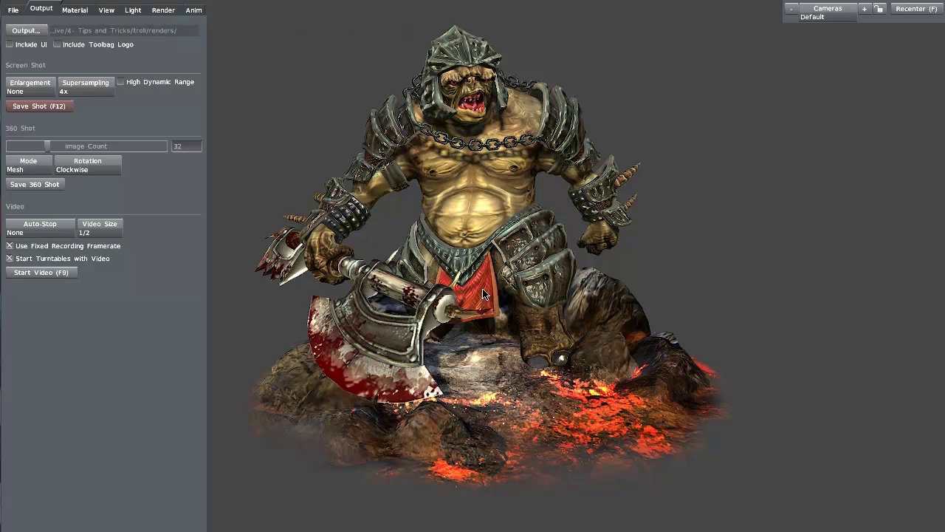
Review the output folder selection and the screenshot enlargement options from None to 5x, keeping the current folder and None.
left_click(26, 31)
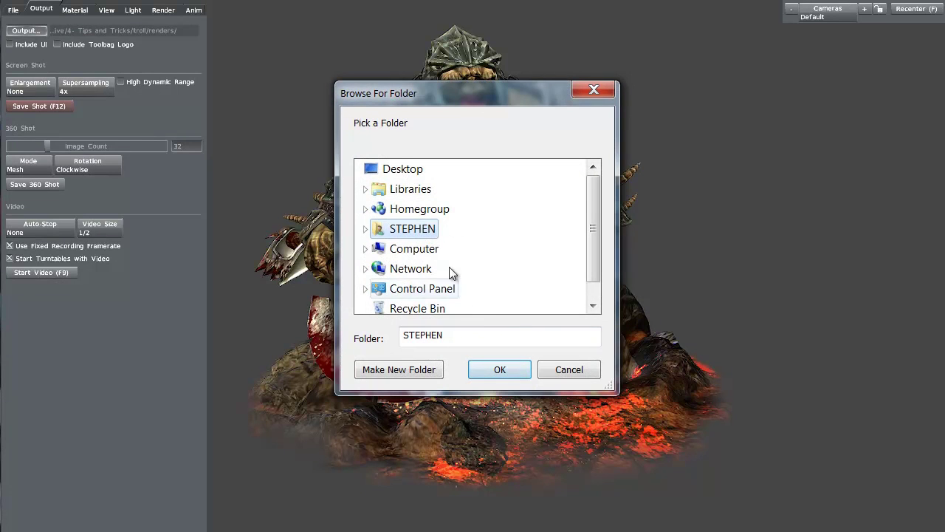
left_click(567, 370)
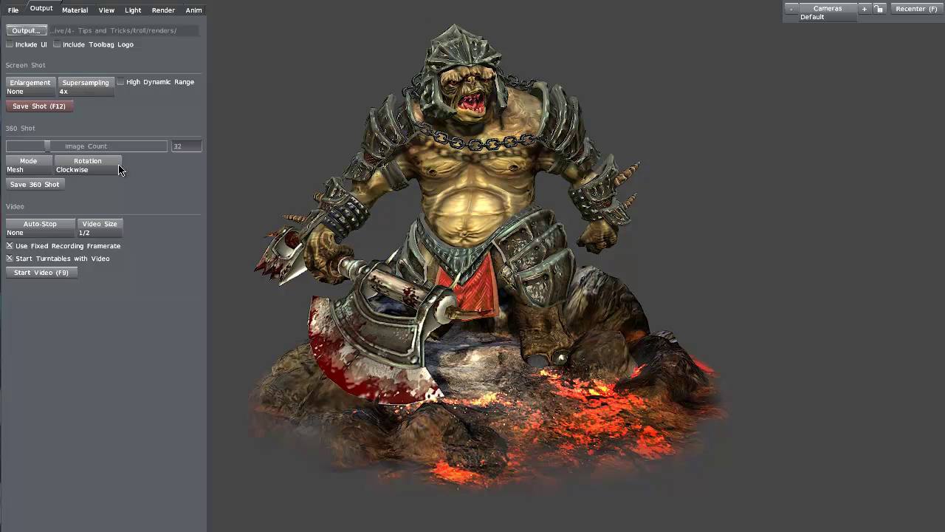
left_click(35, 93)
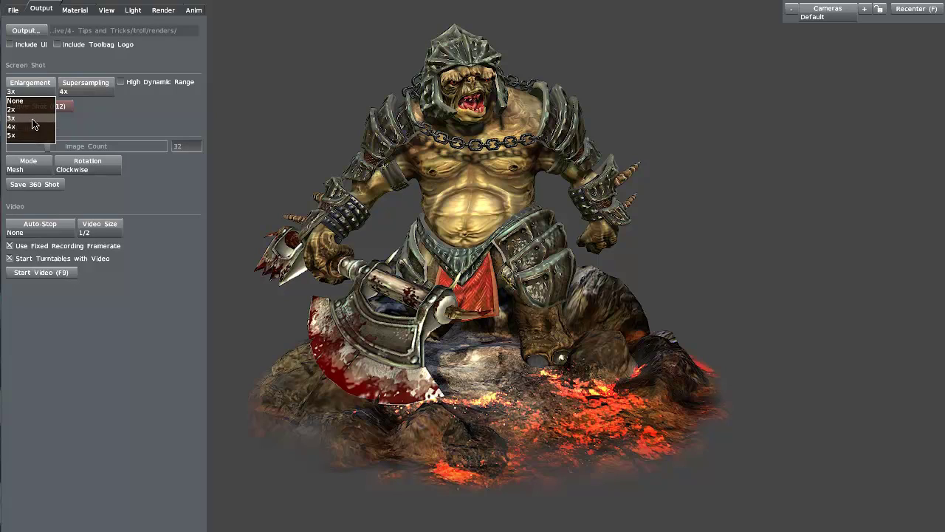
left_click(28, 94)
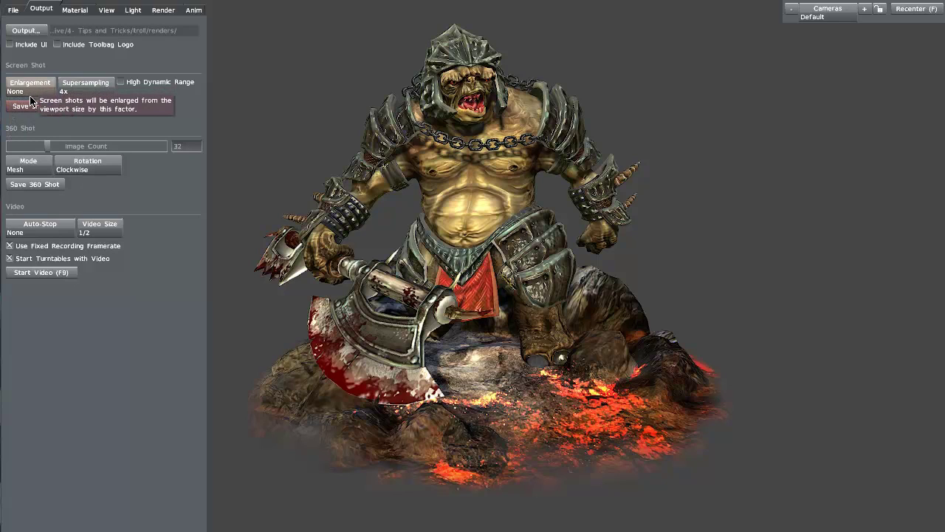
left_click(30, 93)
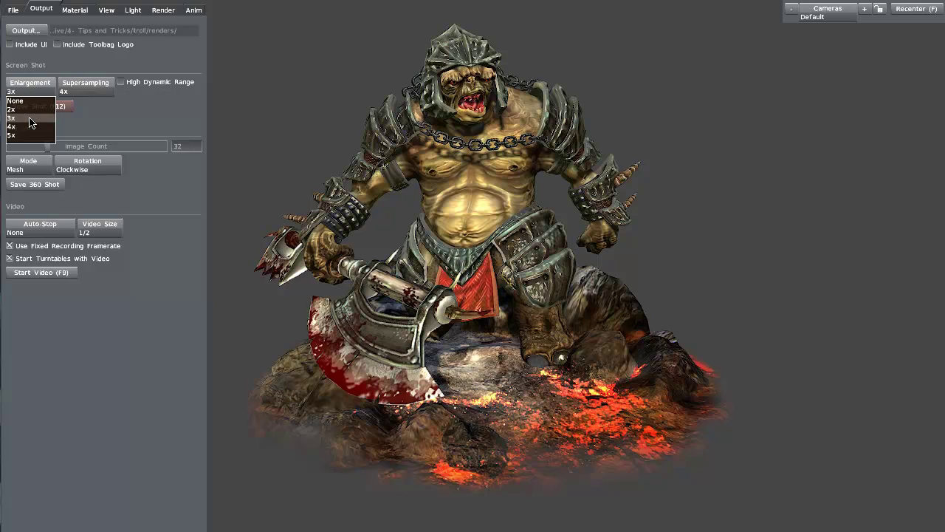
left_click(32, 96)
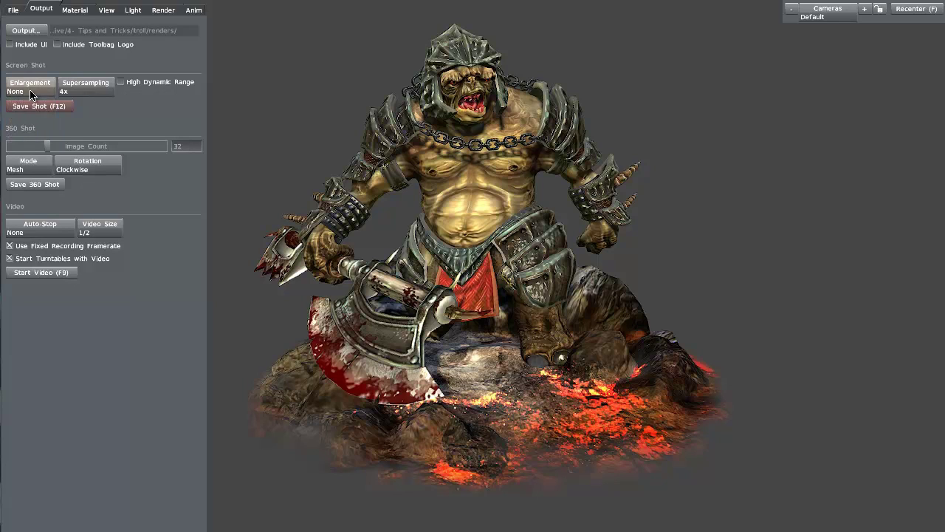
left_click(32, 94)
left_click(32, 94)
left_click(34, 94)
left_click(34, 93)
Inspect the image count setting for the 360 shot and view the troll from several angles and distances.
left_click_drag(406, 383, 440, 422)
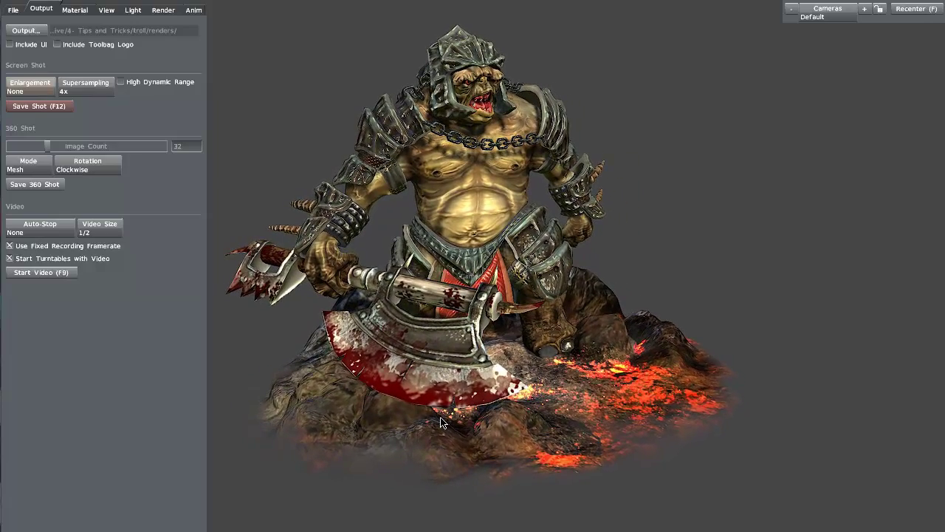
mouse_move(377, 398)
left_mouse_down()
mouse_move(348, 393)
mouse_move(364, 402)
left_mouse_up()
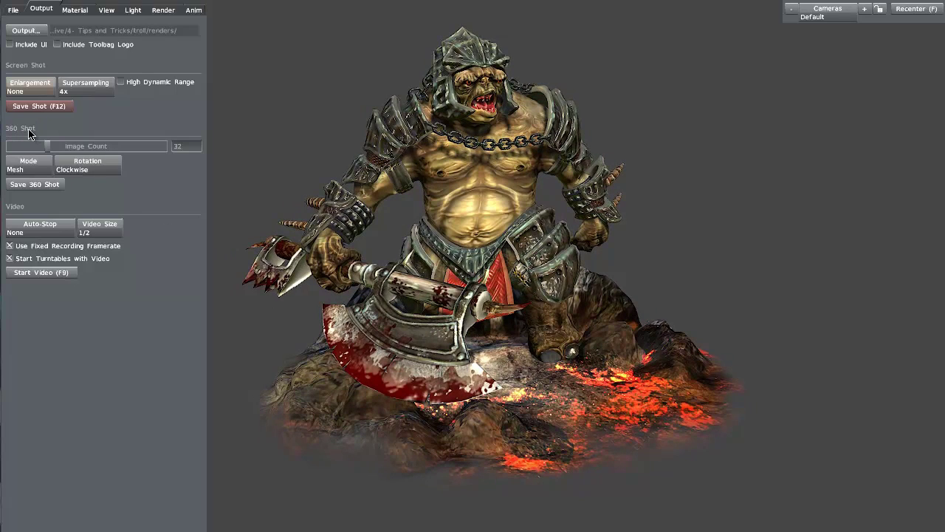
mouse_move(118, 147)
mouse_move(185, 152)
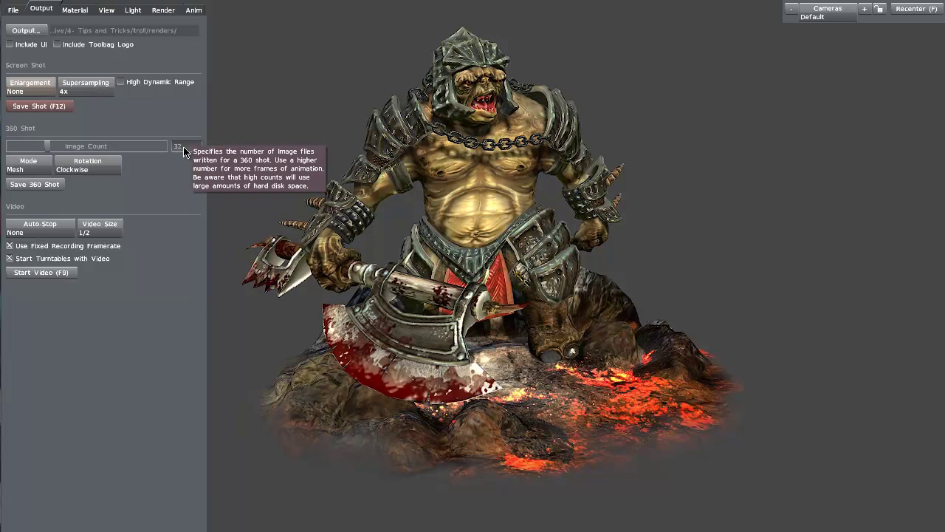
left_click(185, 152)
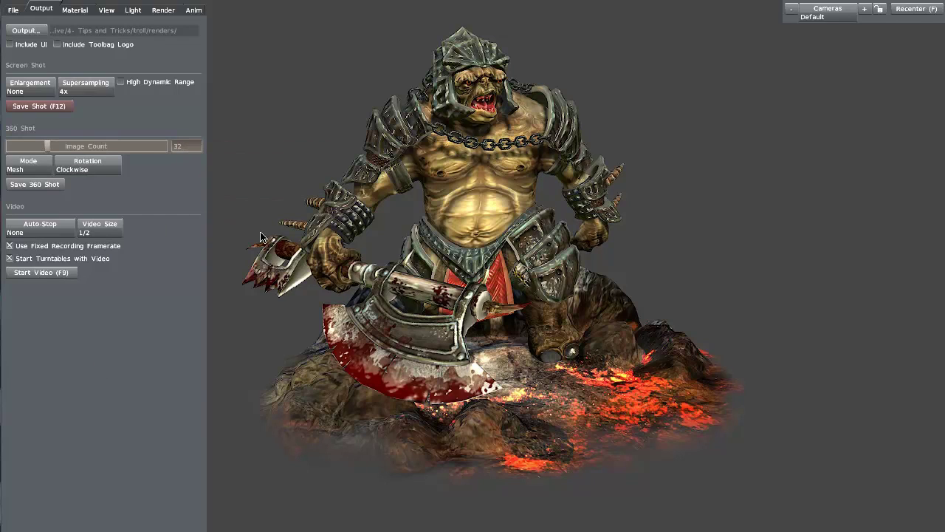
mouse_move(287, 335)
left_mouse_down()
mouse_move(300, 339)
mouse_move(261, 336)
mouse_move(276, 335)
left_mouse_up()
mouse_move(250, 306)
left_mouse_down()
mouse_move(268, 321)
mouse_move(251, 315)
mouse_move(240, 338)
mouse_move(238, 298)
mouse_move(279, 337)
mouse_move(302, 337)
mouse_move(246, 330)
mouse_move(258, 311)
left_mouse_up()
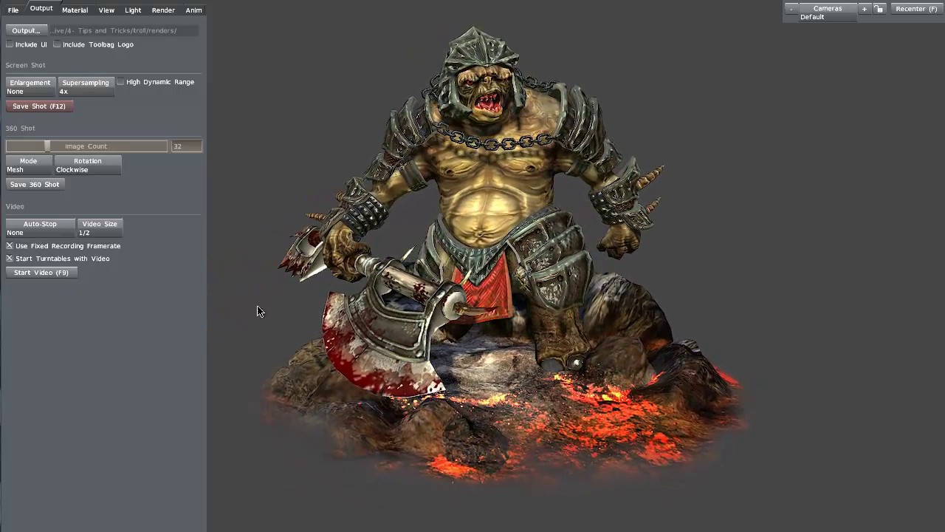
right_click_drag(262, 300, 391, 269)
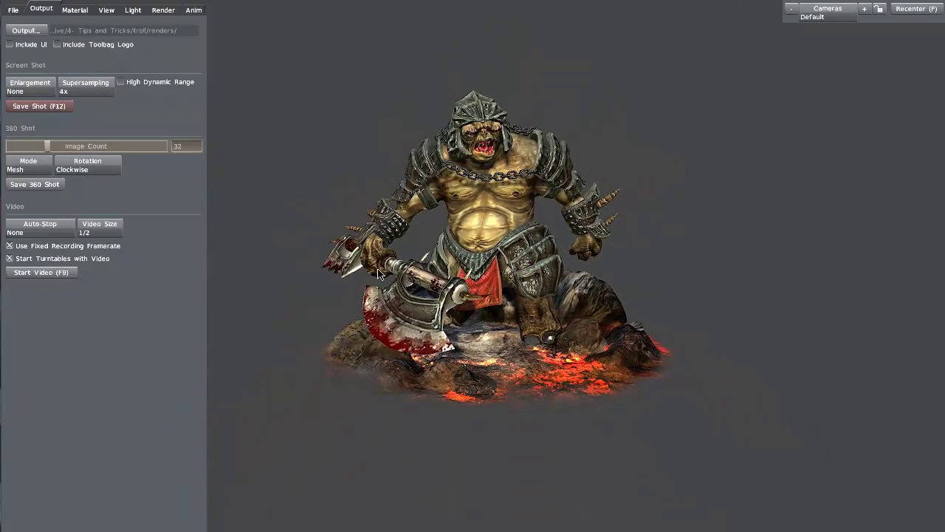
mouse_move(289, 274)
middle_mouse_down()
mouse_move(289, 285)
mouse_move(326, 277)
mouse_move(295, 288)
middle_mouse_up()
right_click_drag(312, 289, 311, 387)
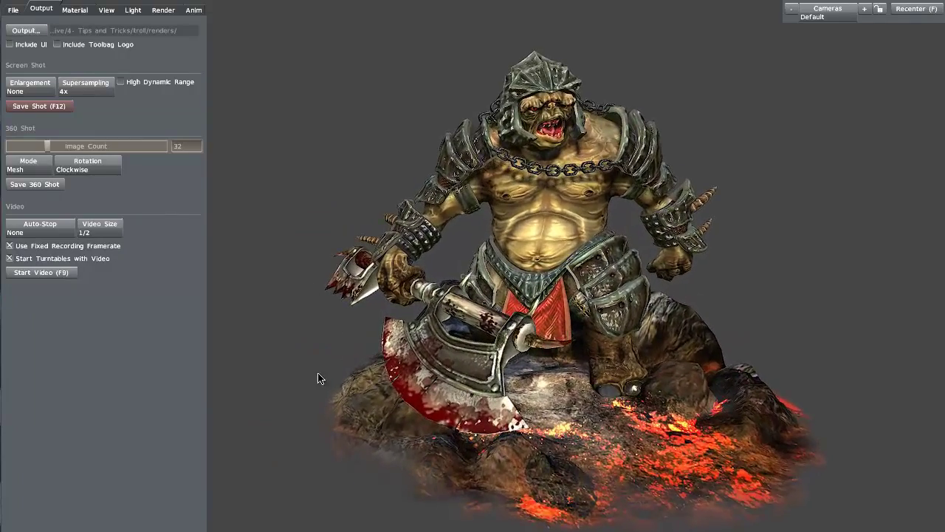
middle_click_drag(354, 391, 348, 369)
left_click_drag(348, 370, 263, 348)
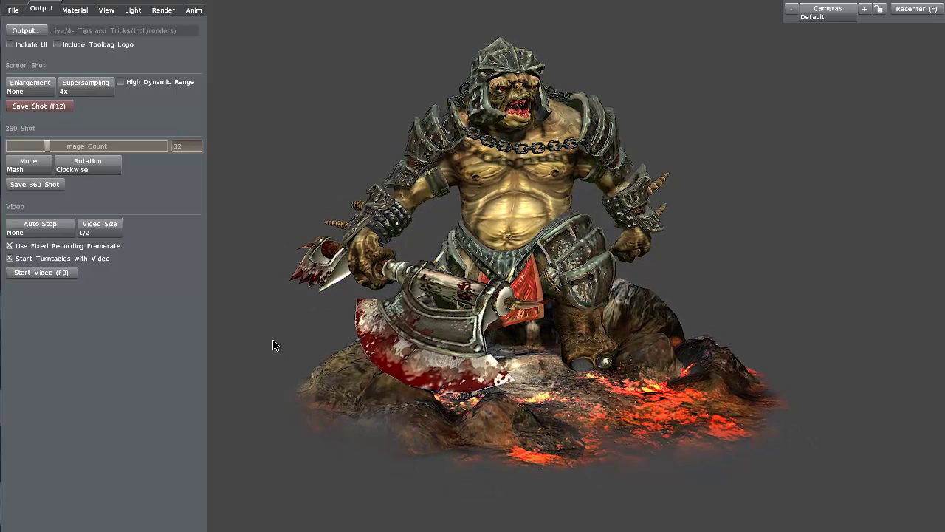
Try red, blue and yellow backgrounds and set the background color to a neutral grey of about RGB 97, 97, 98.
left_click(83, 11)
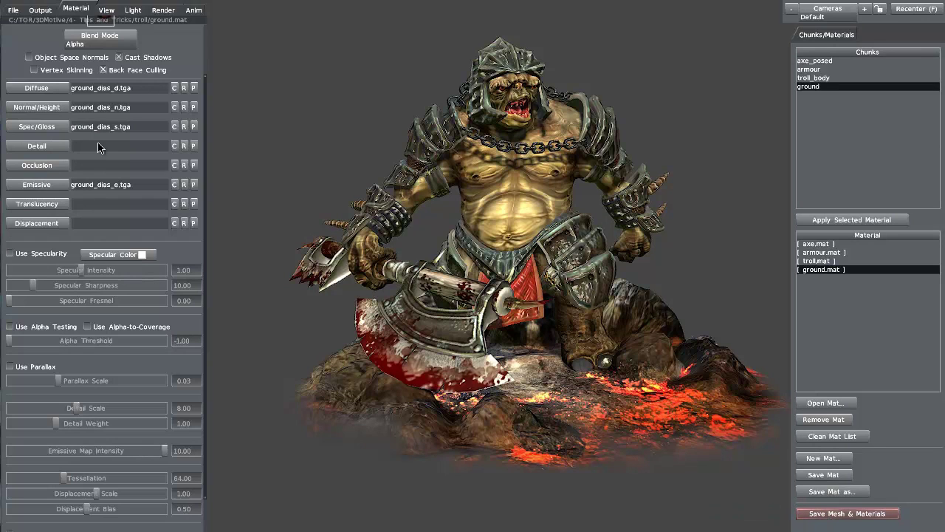
left_click(107, 11)
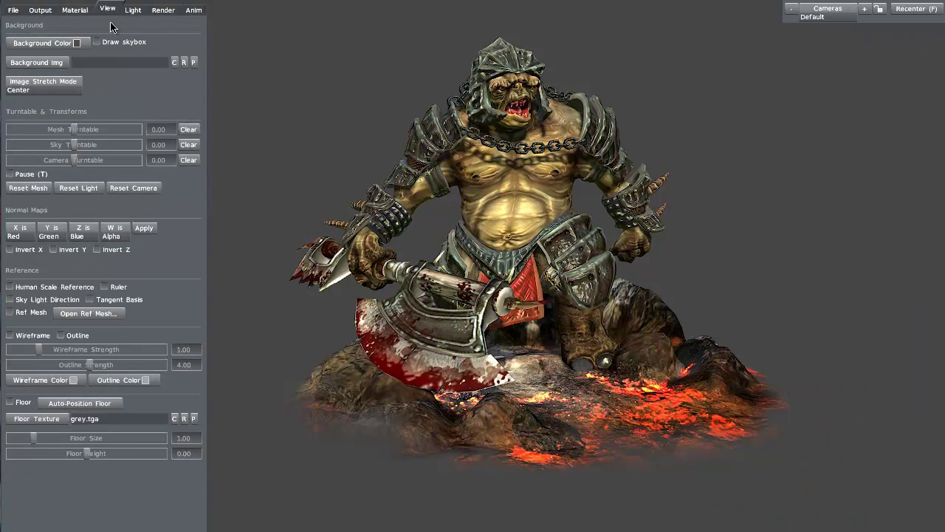
left_click(77, 43)
left_click(327, 405)
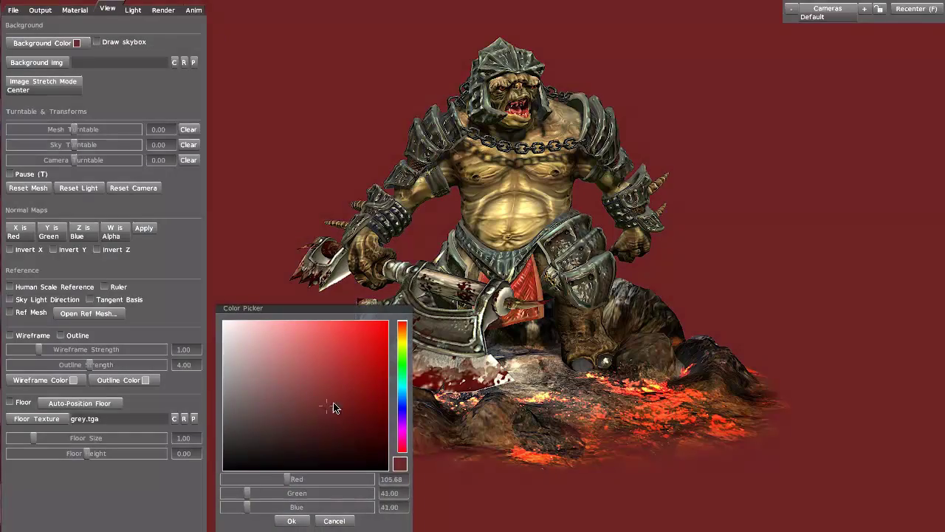
left_click_drag(333, 407, 316, 397)
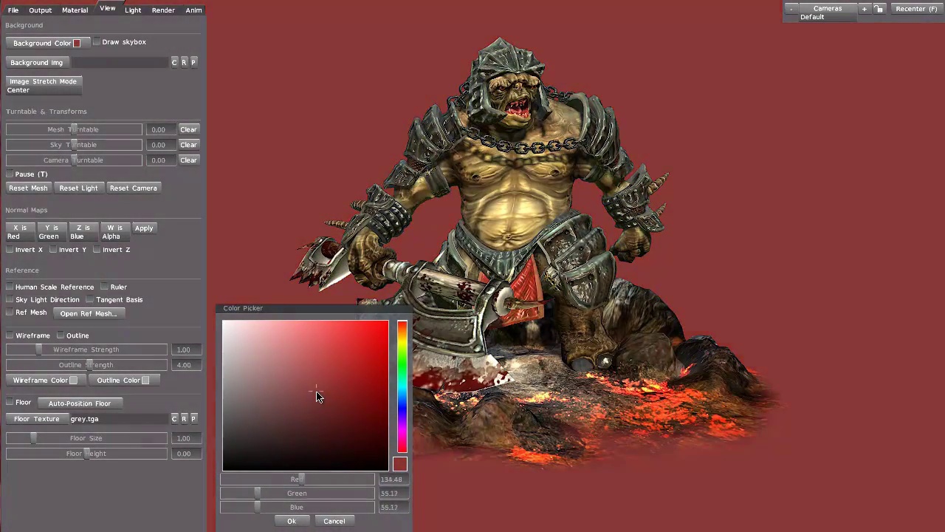
left_click_drag(405, 425, 408, 403)
left_click_drag(362, 369, 375, 369)
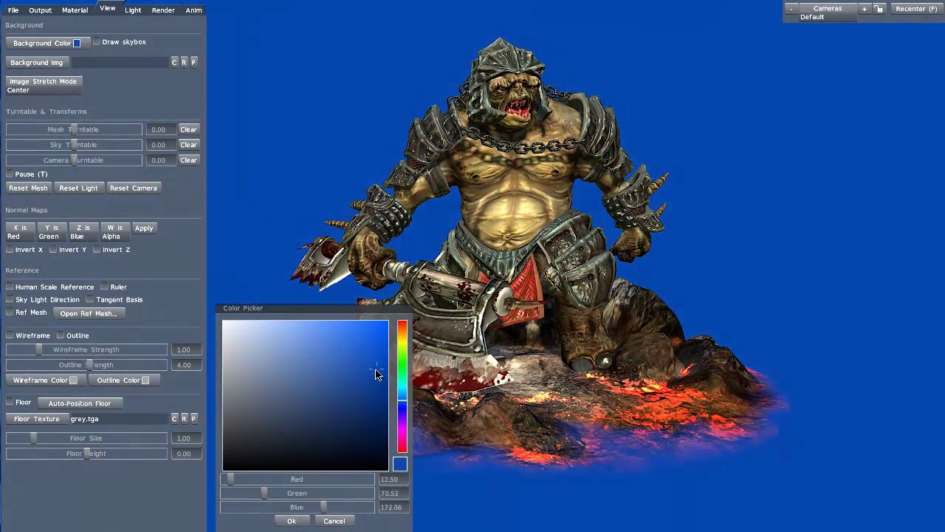
left_click_drag(409, 402, 407, 344)
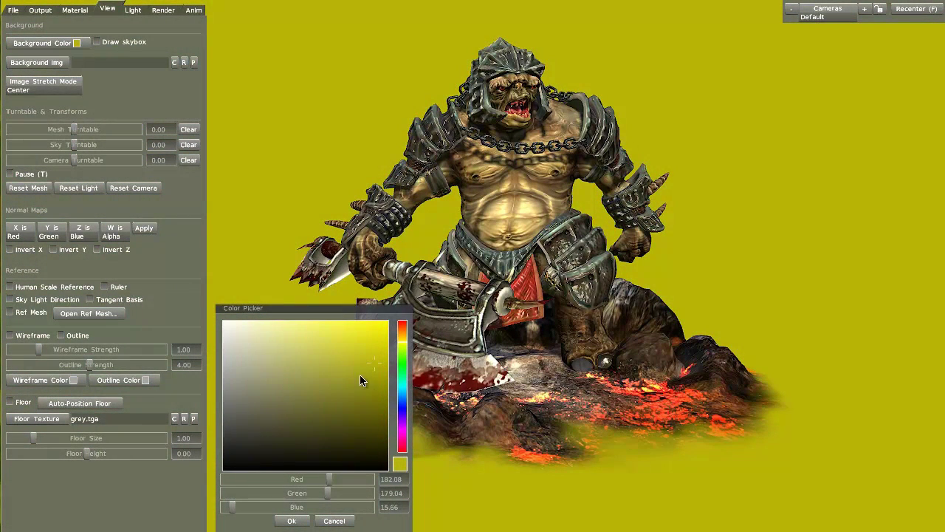
left_click(407, 406)
left_click_drag(374, 362, 227, 418)
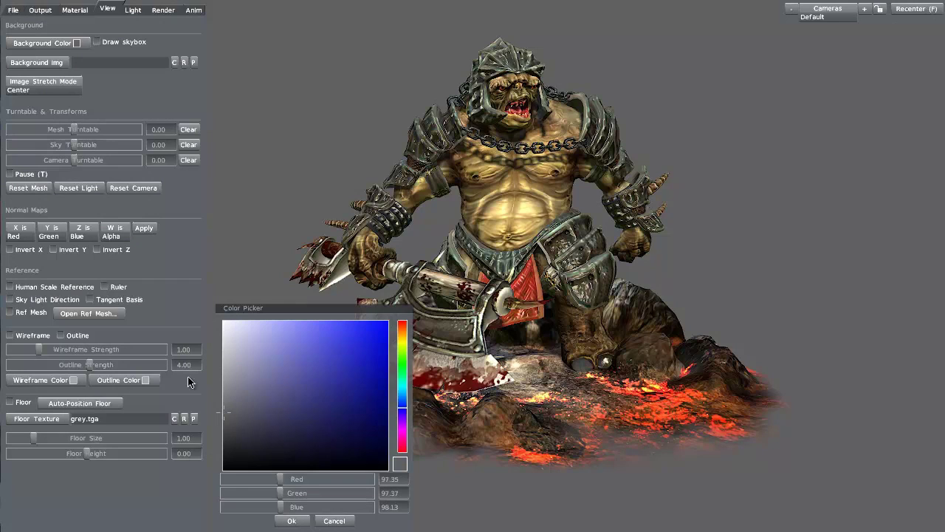
left_click(290, 521)
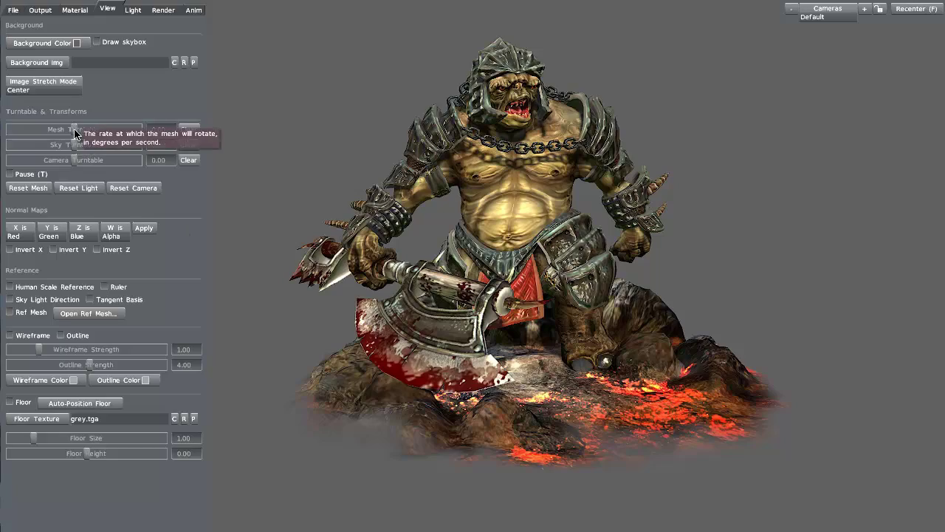
Try the mesh turntable and a sky turntable rate of 30.00, clearing both rotation rates again.
mouse_move(82, 134)
left_mouse_down()
mouse_move(73, 129)
mouse_move(94, 135)
left_mouse_up()
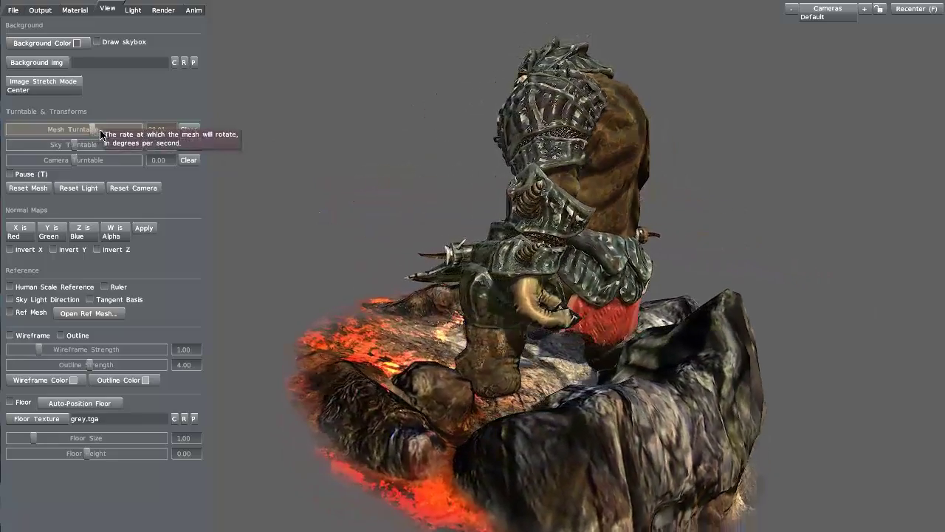
left_click(160, 131)
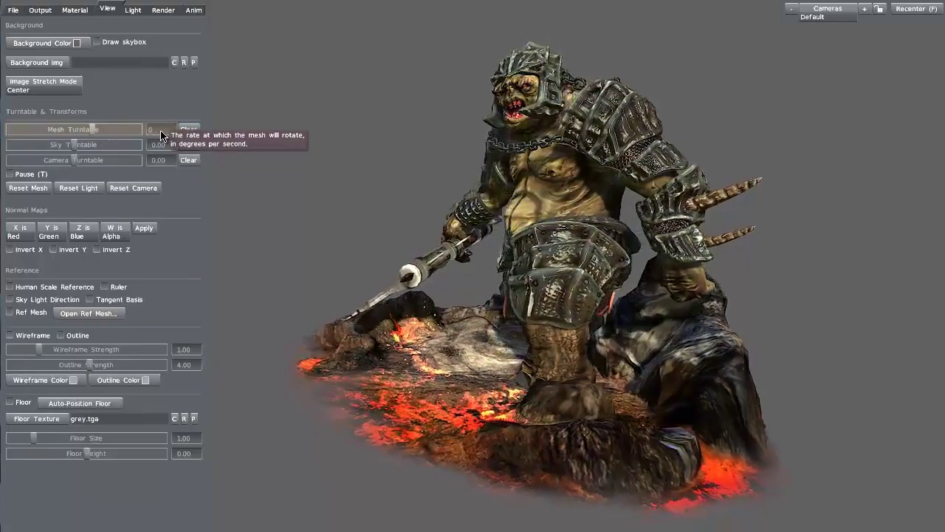
left_click(188, 130)
left_click_drag(284, 379, 371, 395)
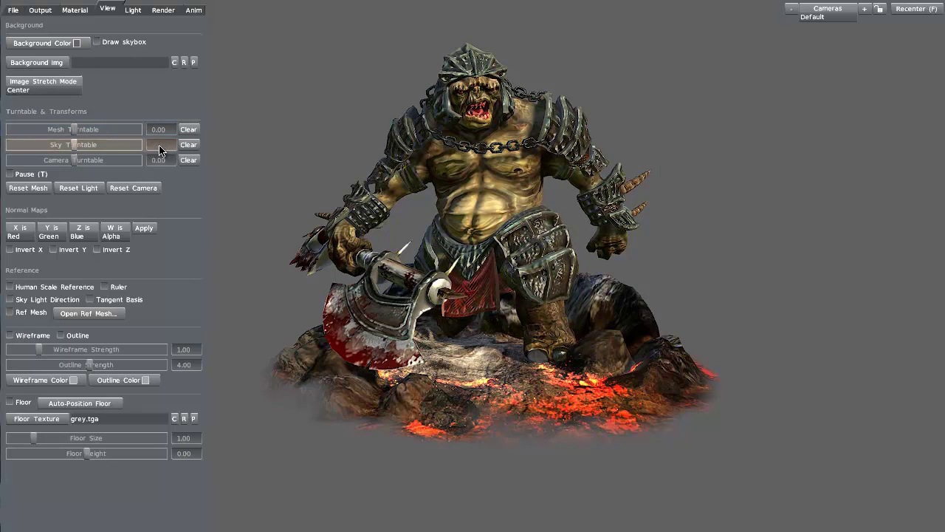
key("Return")
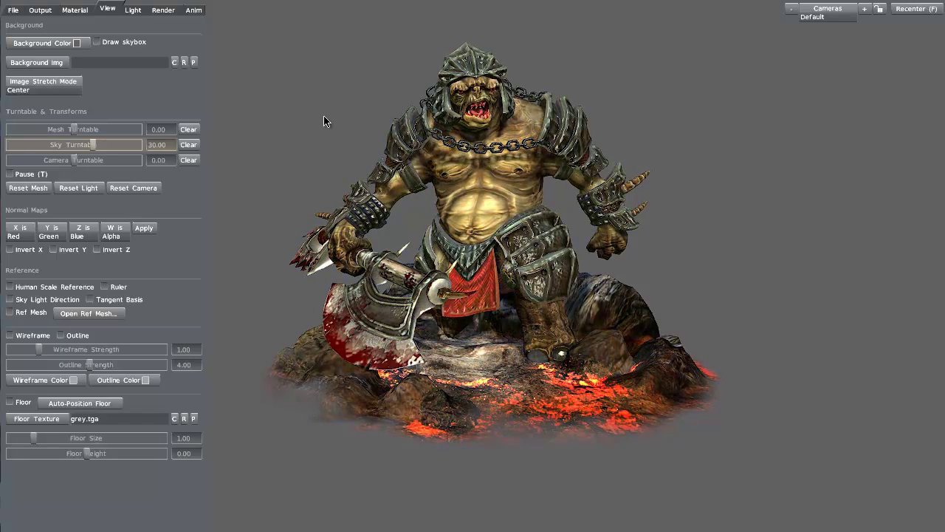
left_click(186, 145)
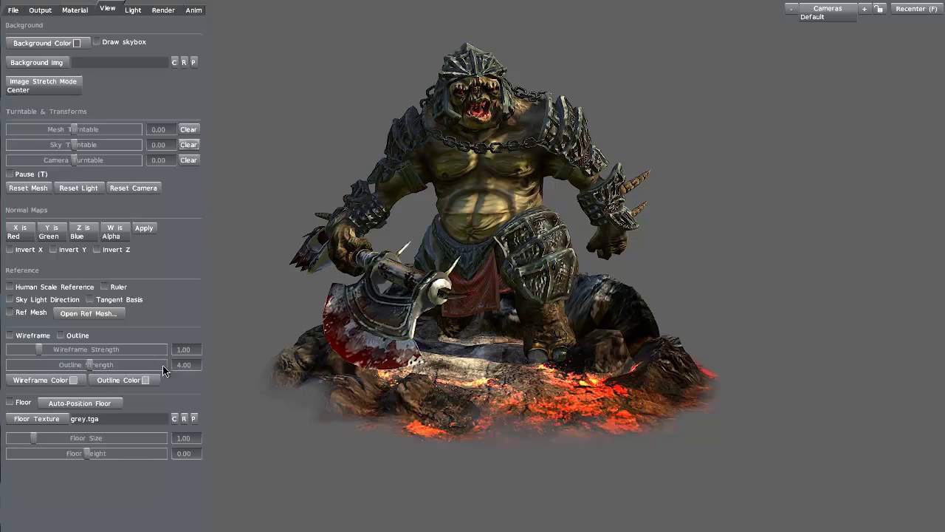
Try the wireframe and outline overlays on the troll and switch both off again.
left_click(11, 336)
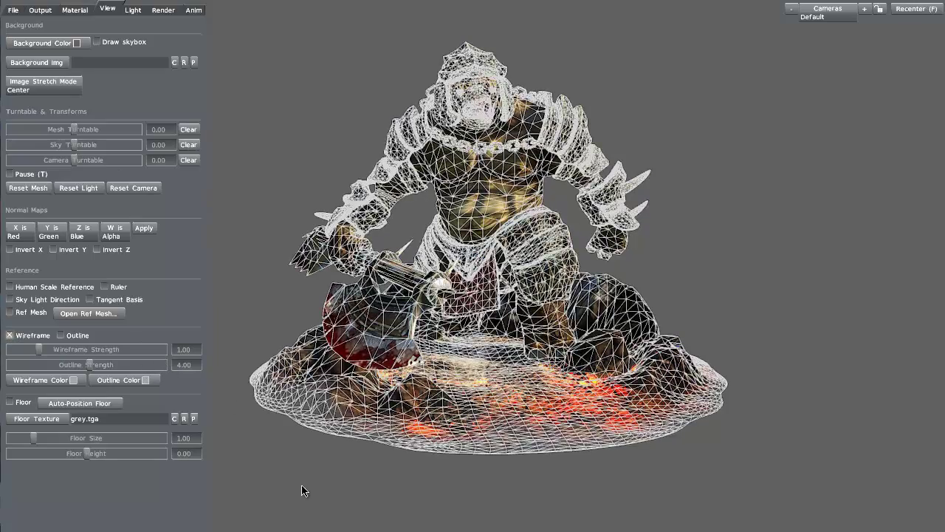
mouse_move(302, 491)
left_mouse_down()
mouse_move(321, 483)
mouse_move(321, 500)
mouse_move(270, 483)
mouse_move(299, 491)
left_mouse_up()
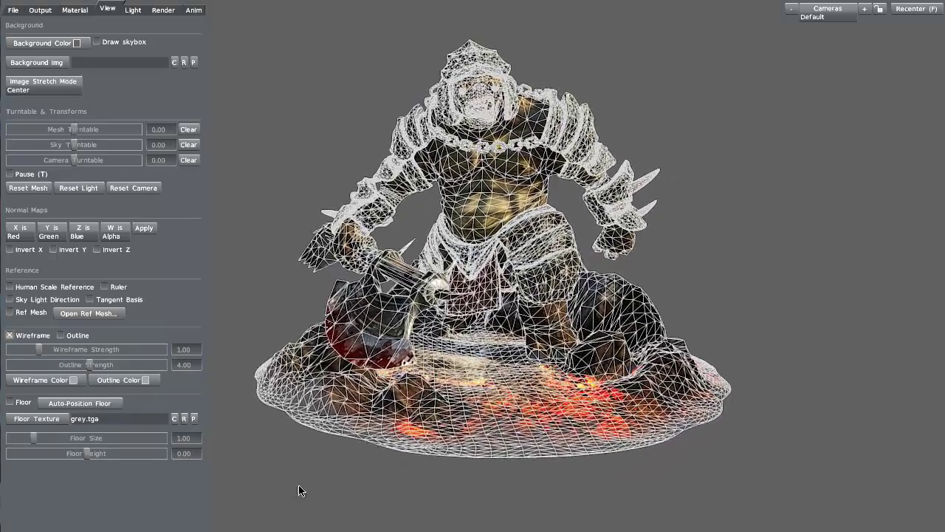
left_click(60, 335)
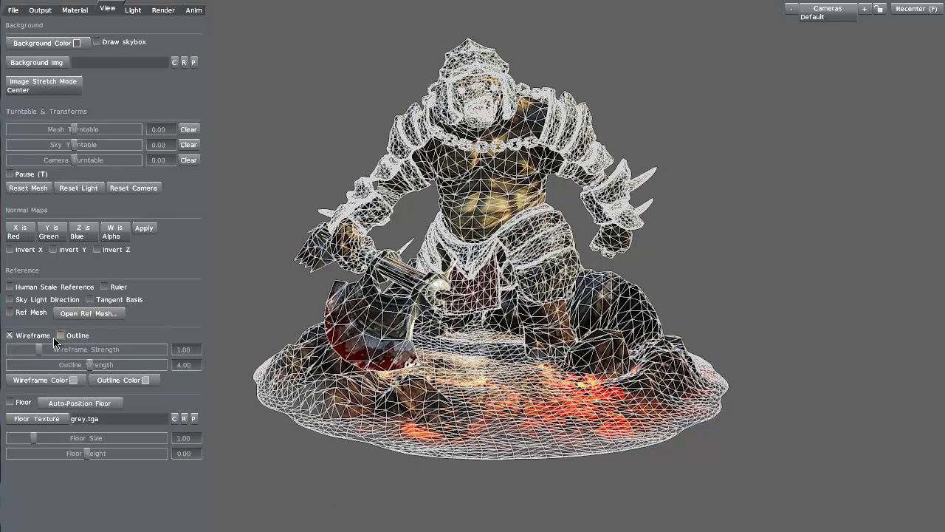
left_click(9, 336)
left_click(61, 336)
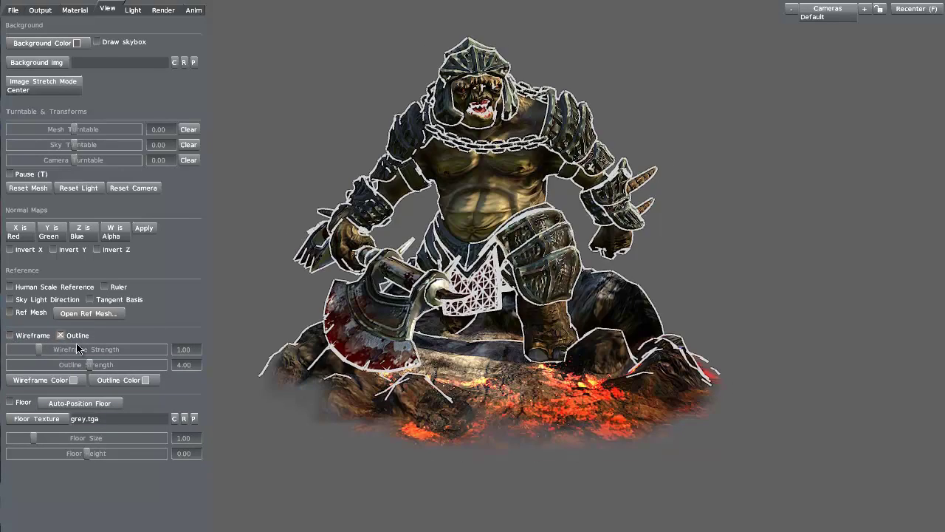
left_click_drag(295, 448, 310, 421)
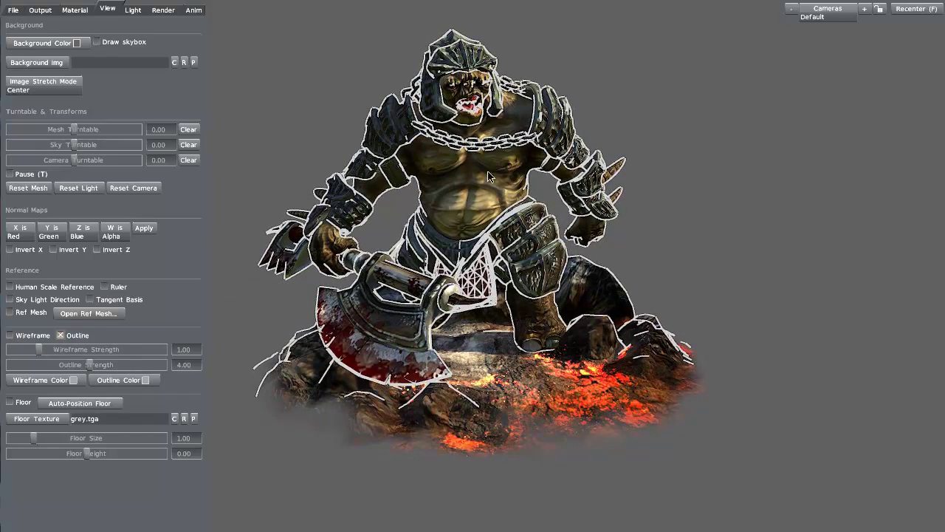
left_click(60, 336)
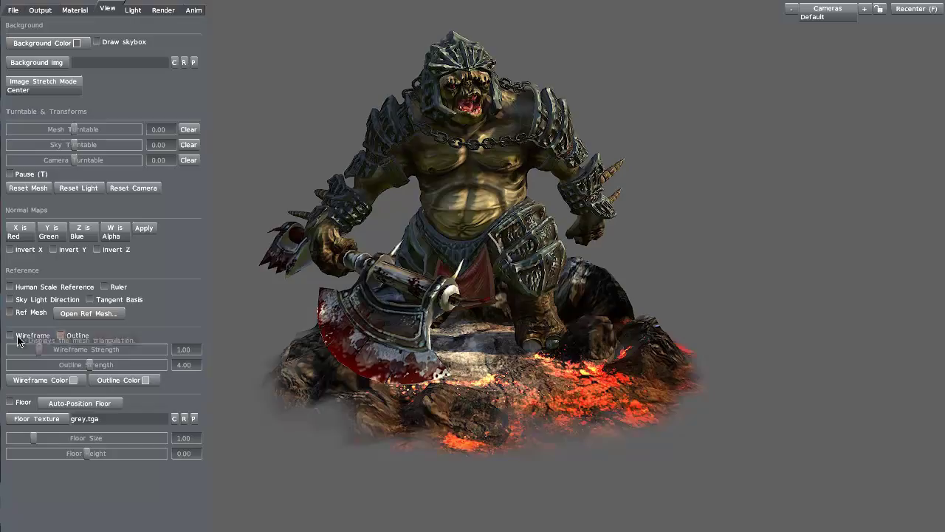
Turn on the wireframe overlay for the troll scene and set the wireframe color to white, RGB 255, 255, 255.
left_click(10, 335)
left_click_drag(281, 357, 249, 381)
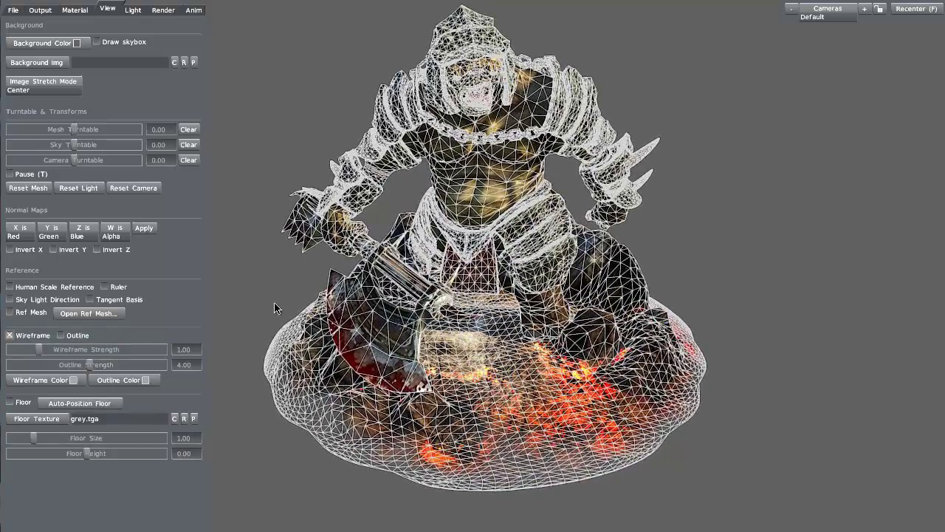
left_click_drag(274, 308, 280, 288)
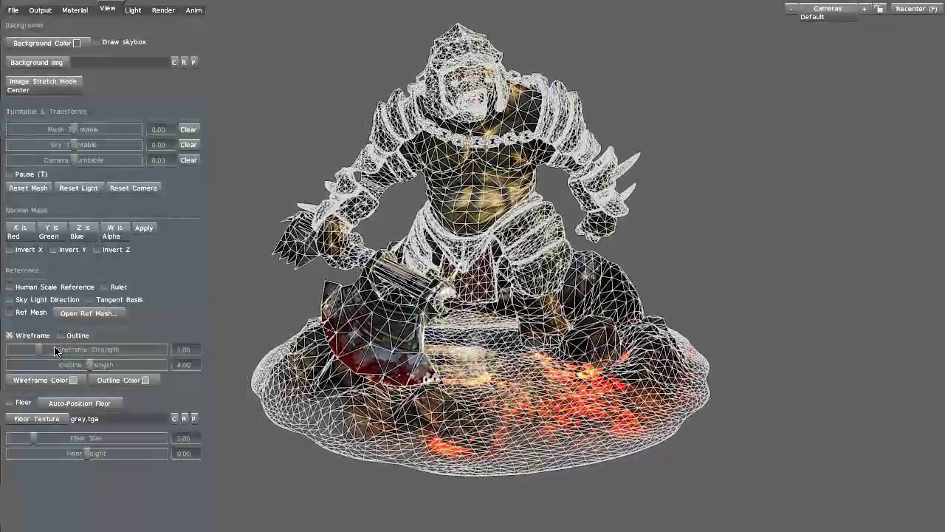
left_click(73, 382)
left_click_drag(232, 341, 217, 318)
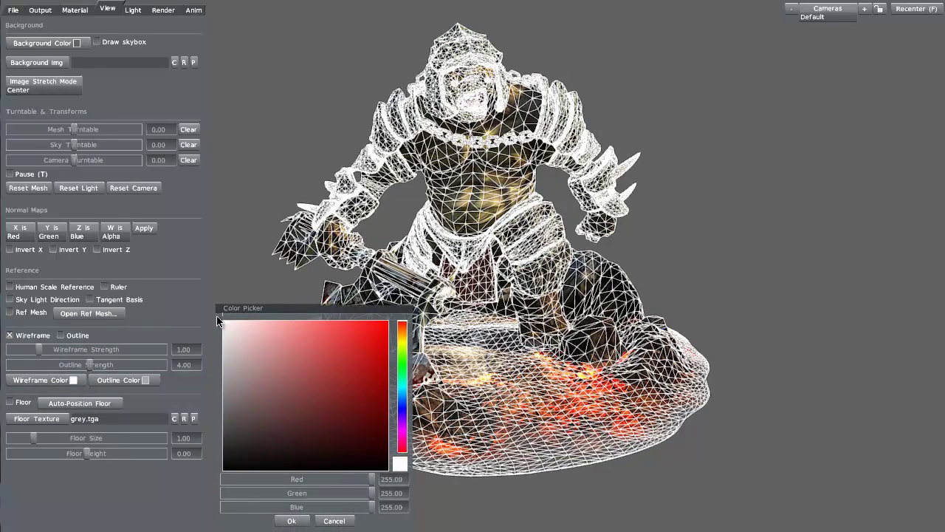
left_click(290, 520)
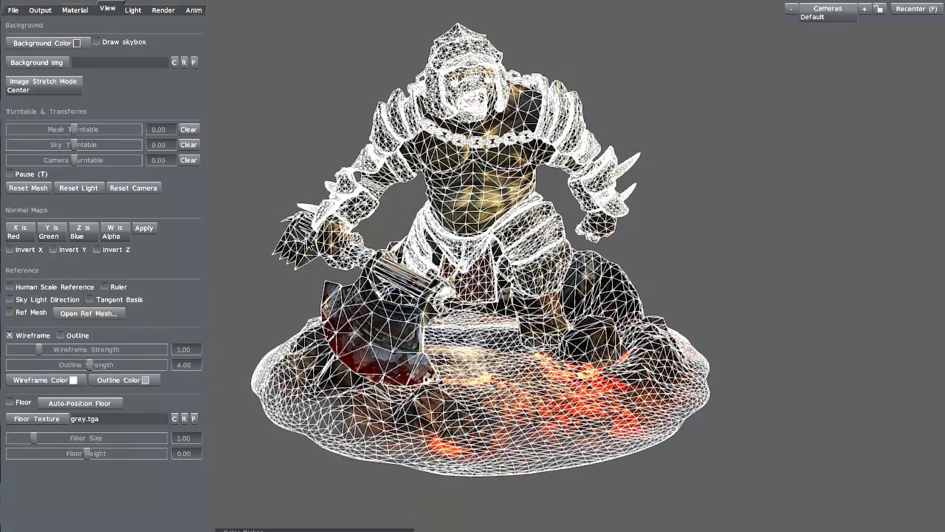
left_click_drag(256, 226, 260, 222)
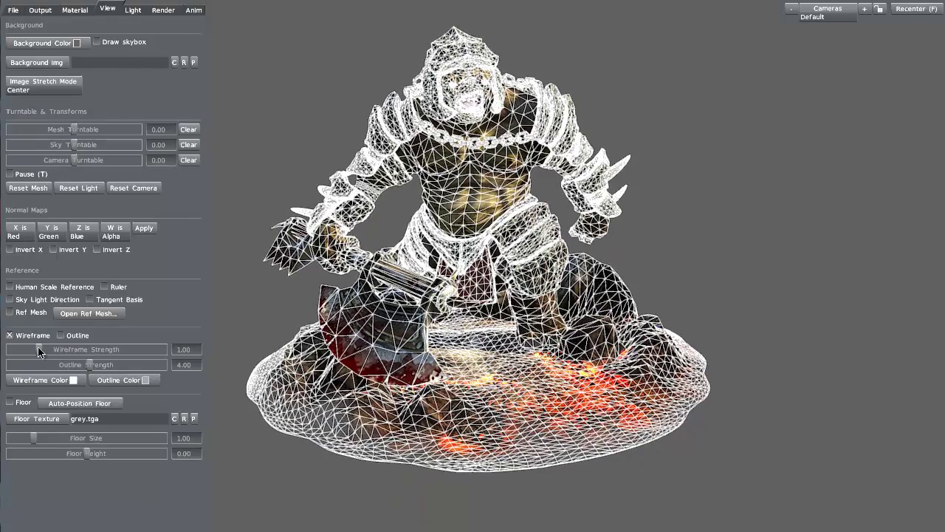
Change the wireframe color to black and view the mesh triangulation on the troll.
left_click(71, 381)
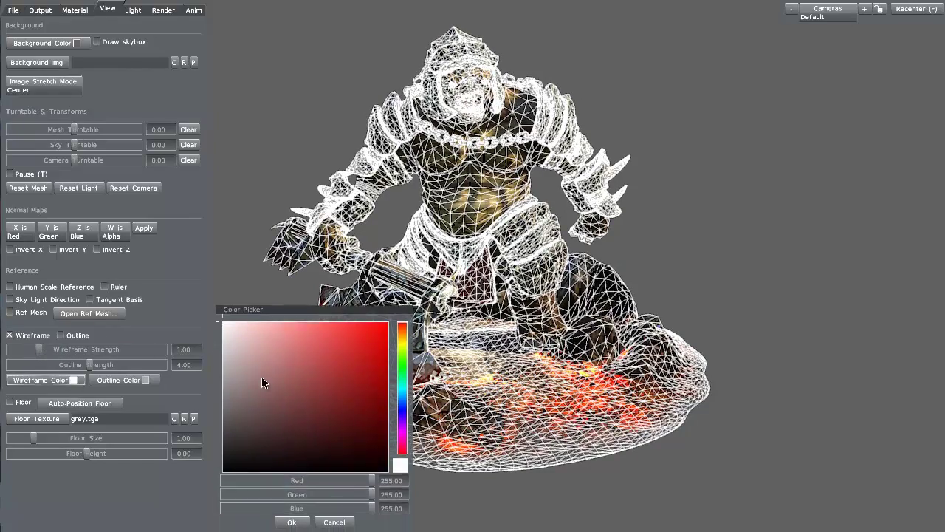
left_click_drag(262, 376, 206, 499)
left_click(291, 521)
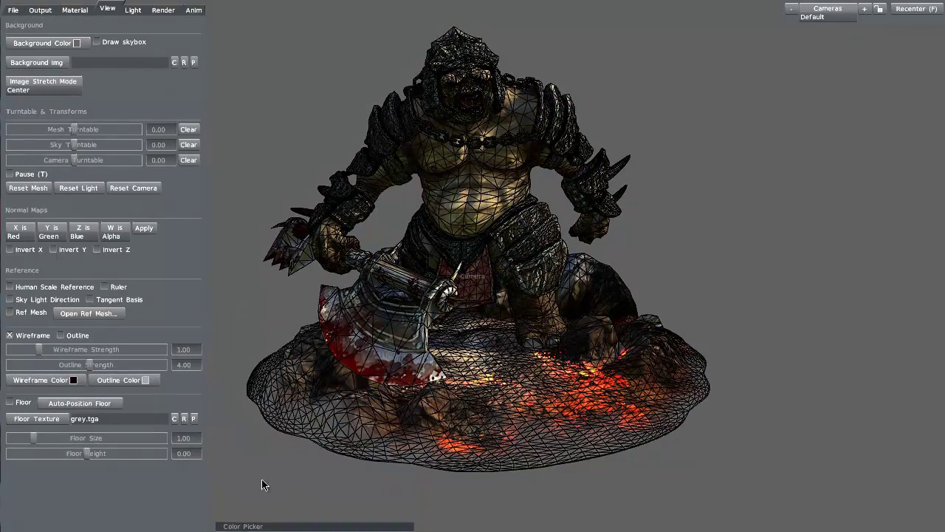
left_click_drag(291, 521, 288, 378)
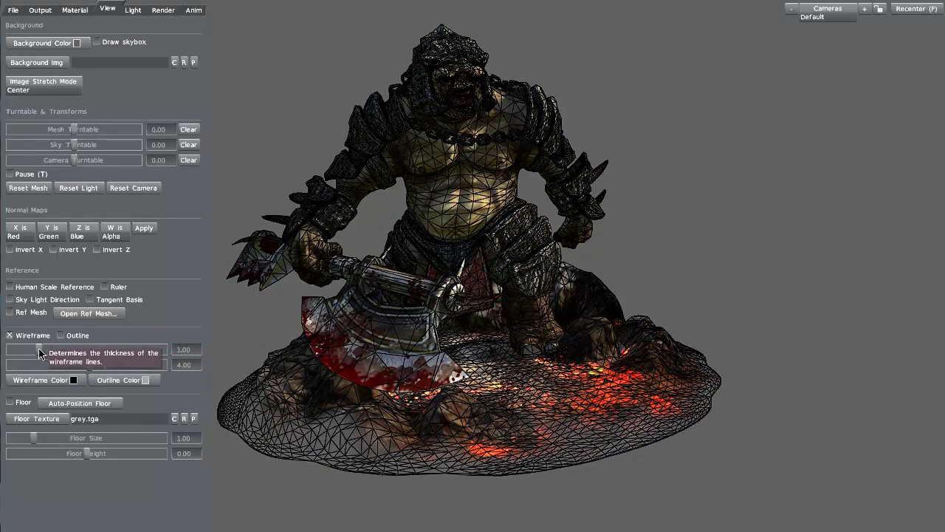
Thin the wireframe lines to a strength of 0.38 and switch the wireframe overlay off.
left_click_drag(74, 350, 15, 350)
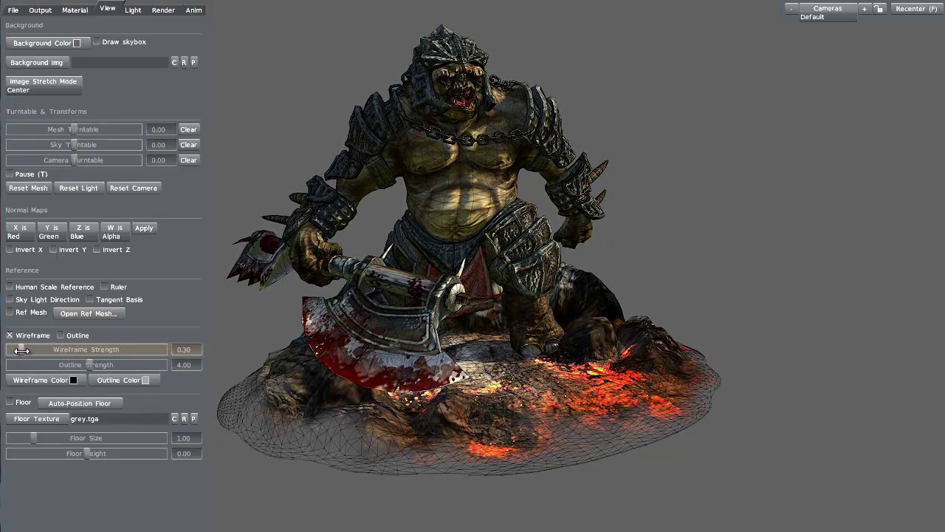
left_click_drag(266, 336, 286, 344)
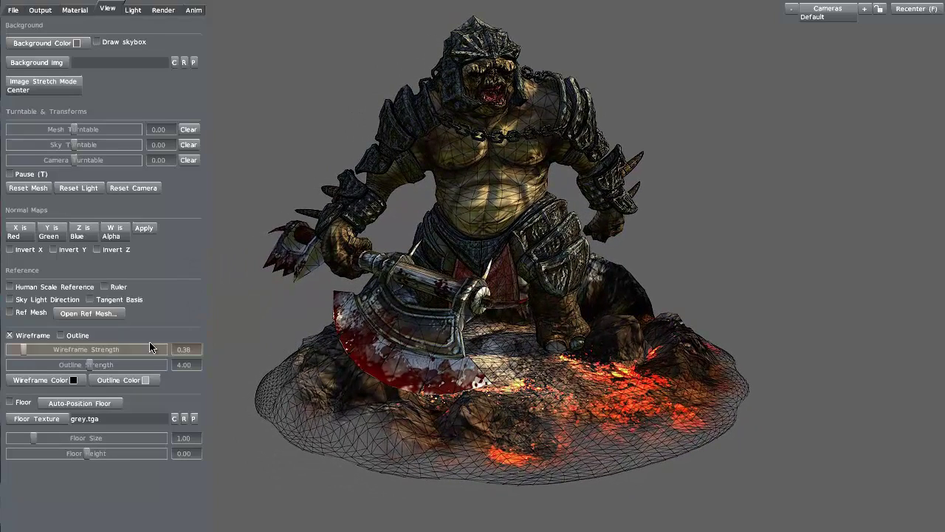
left_click(11, 338)
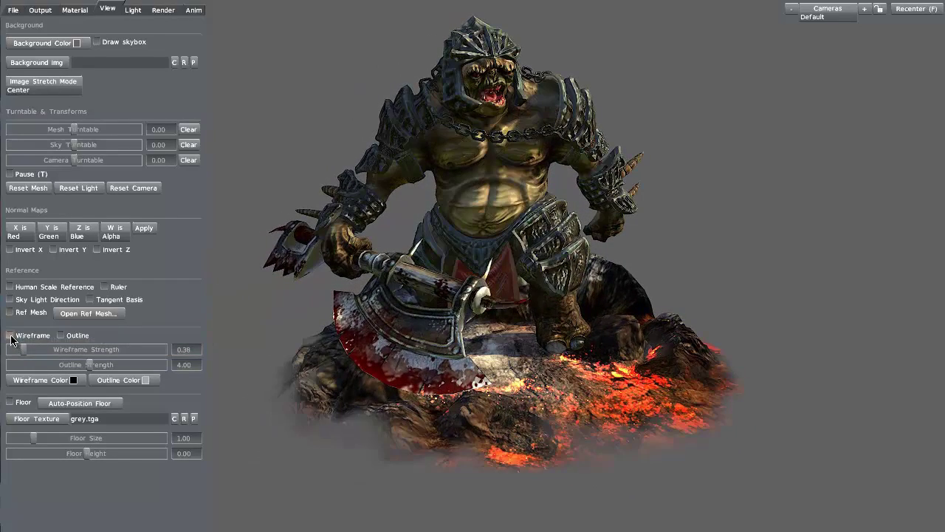
Choose the Pine Forest sky lighting preset and set the sky rotation to 233.54.
left_click_drag(452, 455, 496, 395)
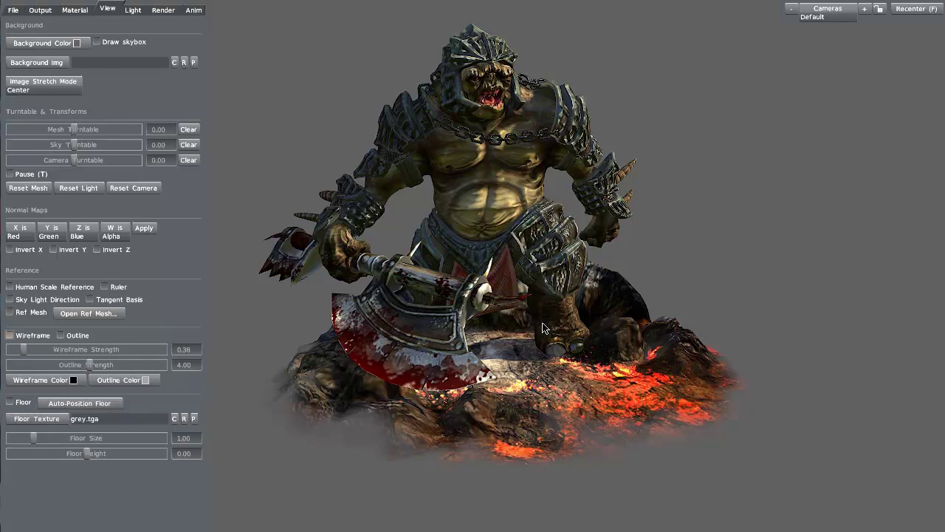
mouse_move(340, 494)
left_mouse_down()
mouse_move(357, 494)
mouse_move(326, 497)
mouse_move(345, 500)
left_mouse_up()
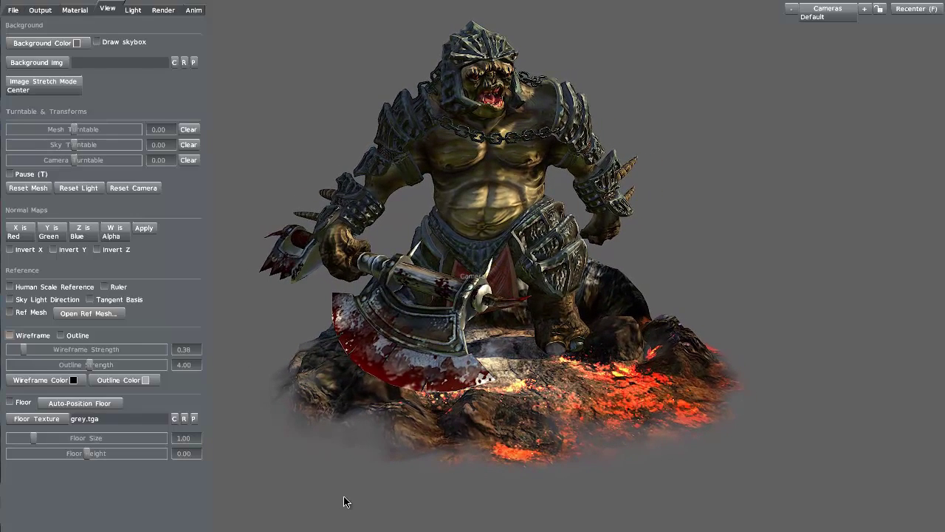
left_click(133, 10)
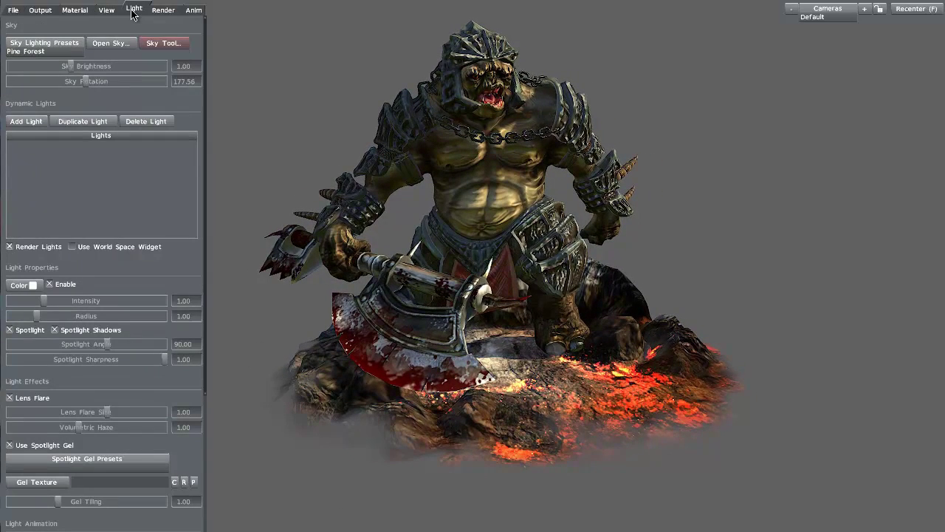
left_click(45, 53)
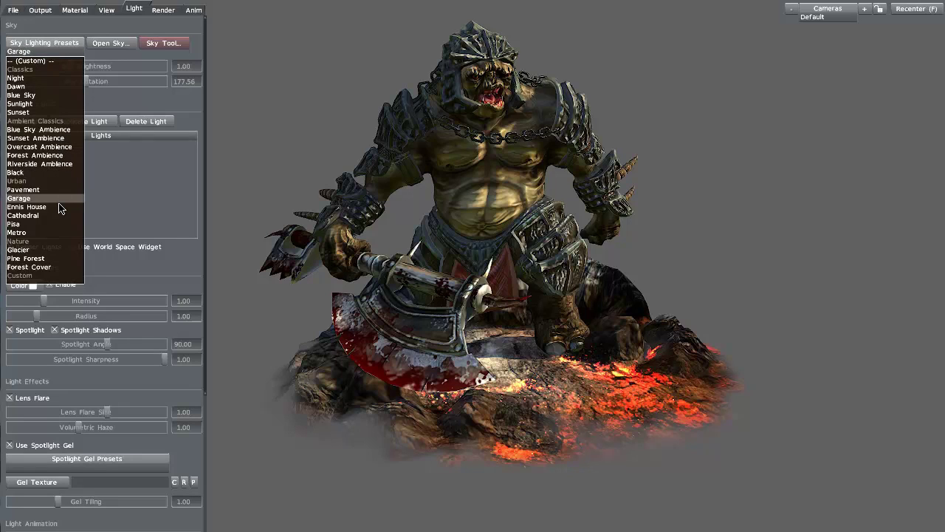
left_click(59, 258)
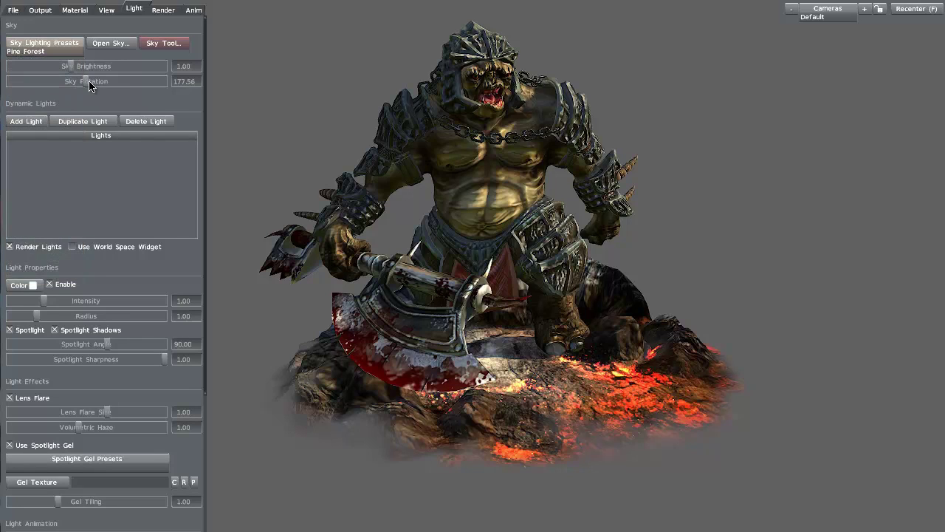
left_click_drag(89, 82, 110, 83)
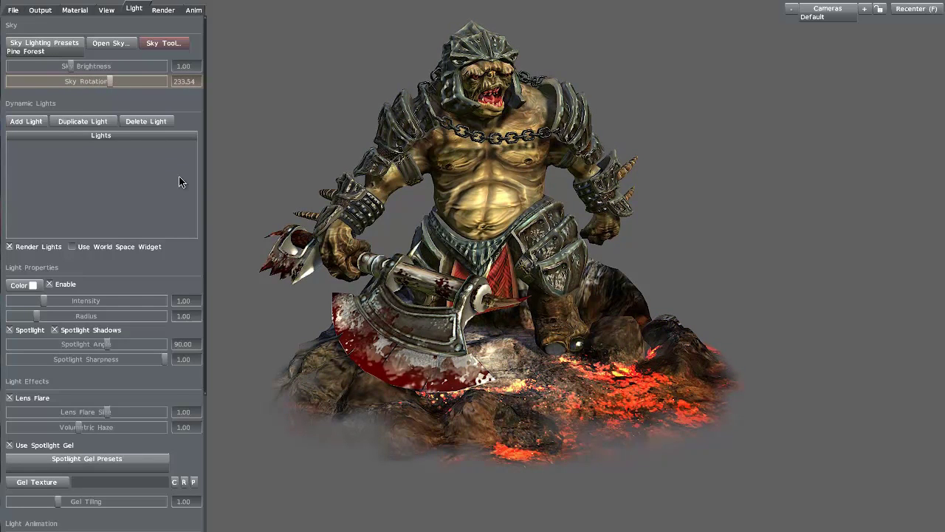
Add a dynamic light to the scene and move it out in front of the troll toward the axe side.
left_click_drag(311, 325, 338, 336)
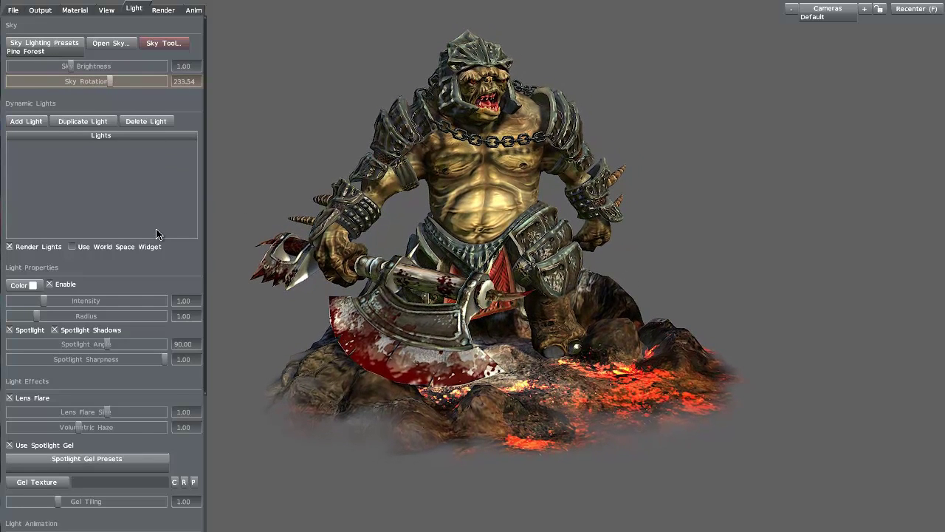
left_click(26, 123)
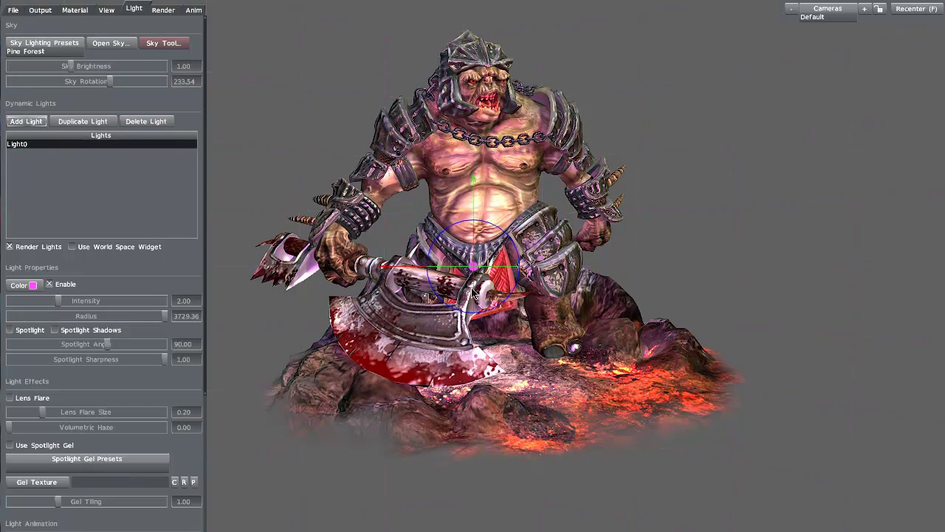
left_click_drag(474, 294, 481, 464)
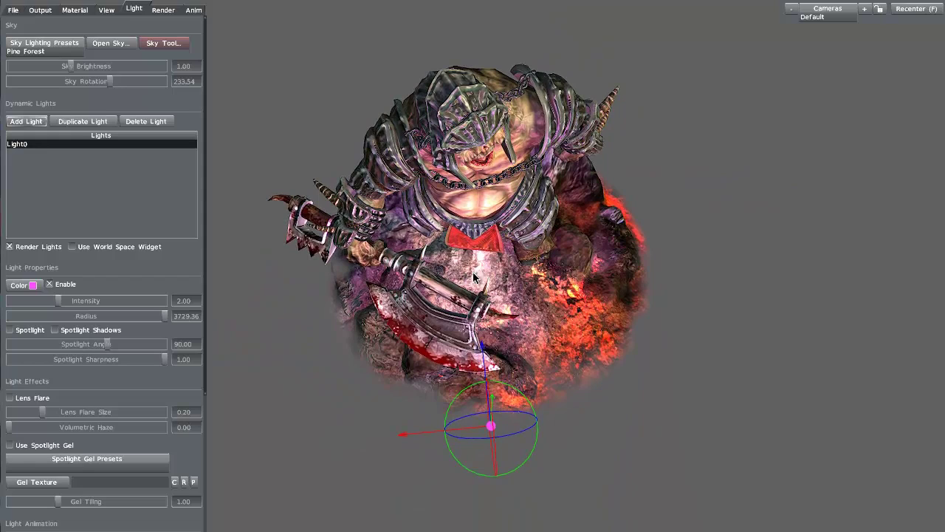
left_click_drag(350, 421, 361, 362)
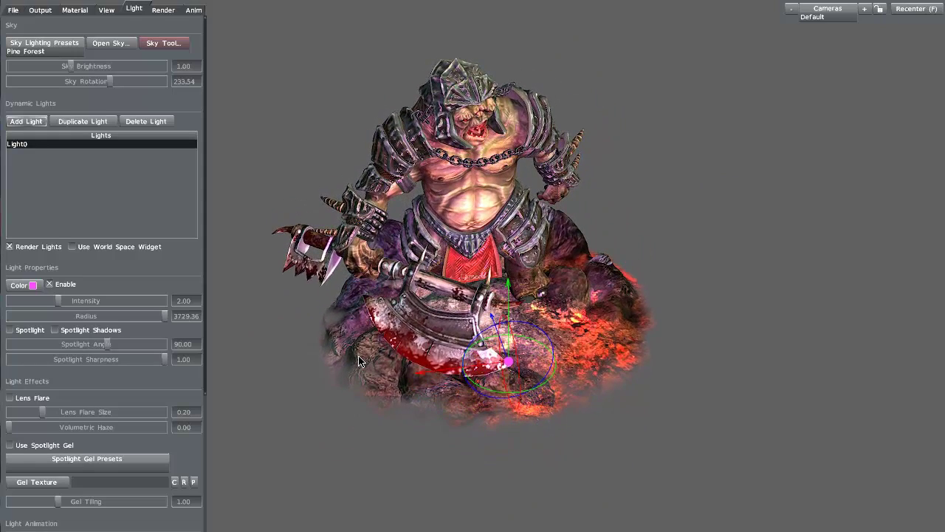
left_click(511, 363)
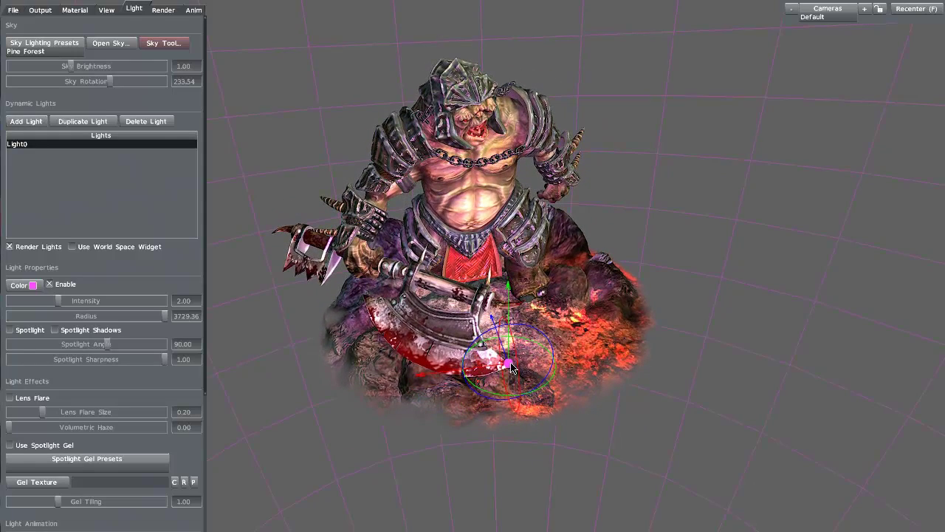
left_click_drag(512, 366, 343, 386)
left_click_drag(489, 332, 367, 339)
left_click_drag(403, 471, 301, 460)
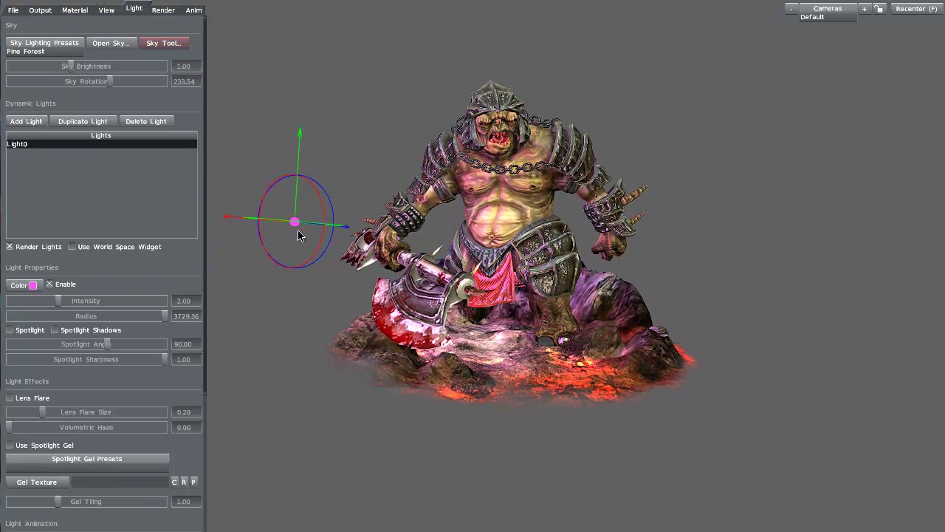
Raise the pink light above the troll's axe side, away from the body, and set its intensity to 1.03.
left_click_drag(298, 234, 248, 87)
left_click_drag(254, 176, 394, 222)
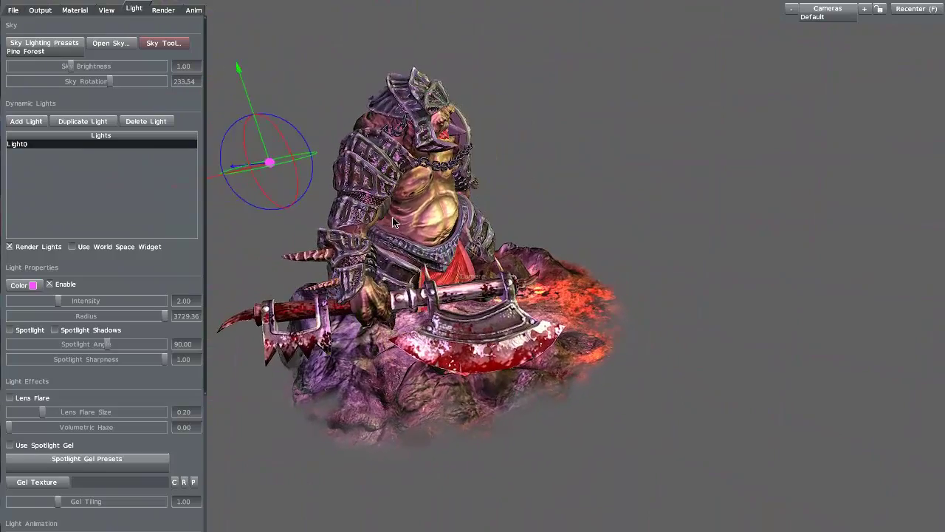
scroll(450, 251, "down", 2)
left_click_drag(323, 189, 682, 171)
left_click_drag(625, 343, 498, 334)
right_click_drag(424, 307, 464, 361)
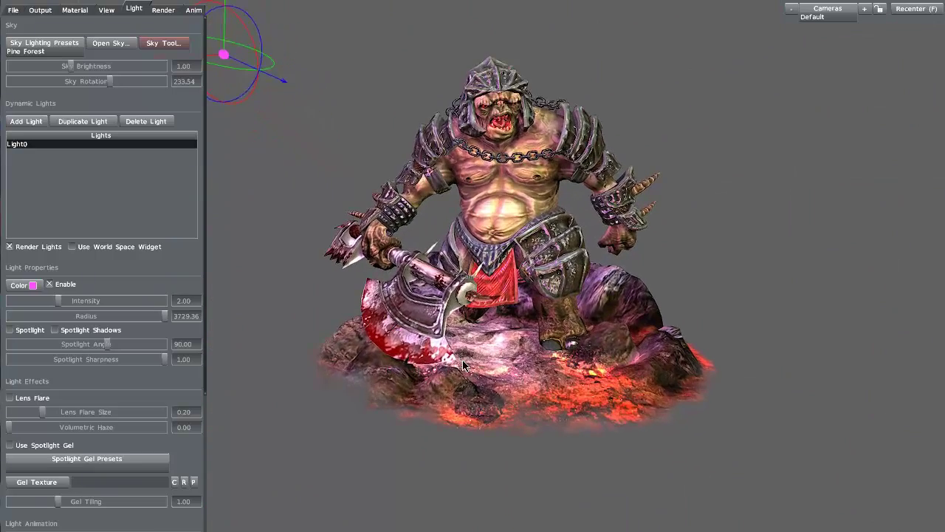
scroll(464, 365, "up", 3)
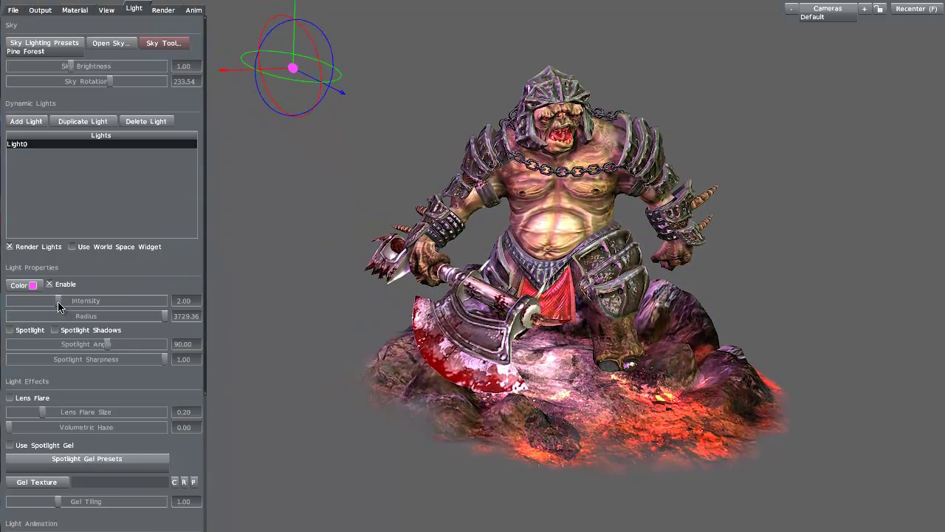
mouse_move(59, 306)
left_mouse_down()
mouse_move(64, 301)
mouse_move(49, 304)
left_mouse_up()
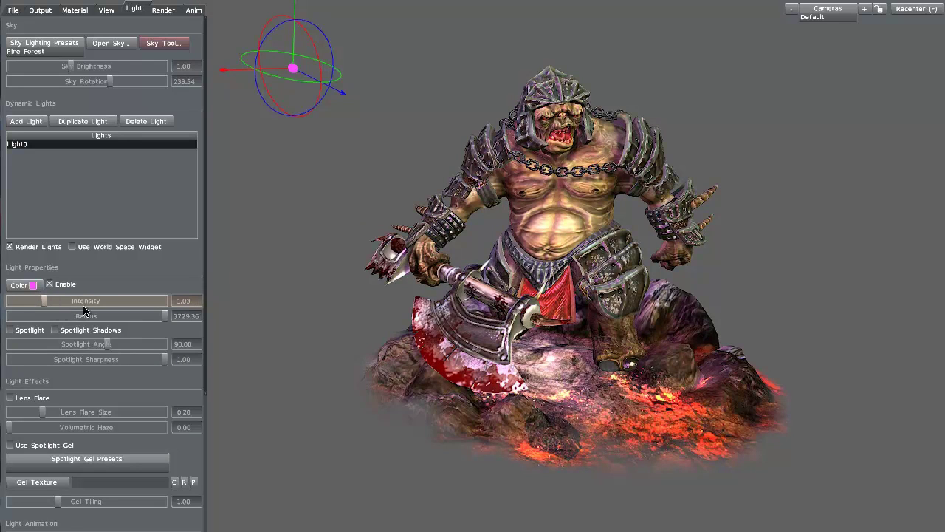
Add a second dynamic light and place it high beside the troll, opposite the pink light.
left_click(26, 122)
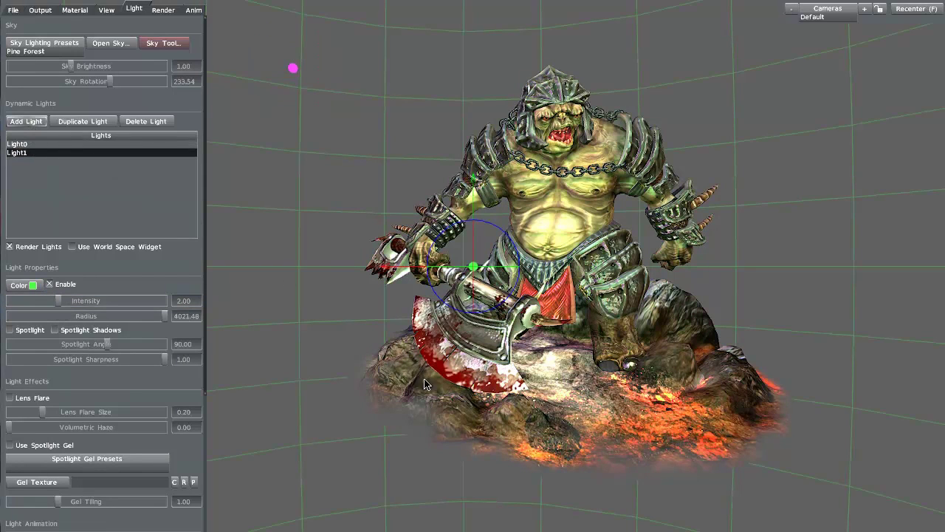
mouse_move(475, 268)
left_mouse_down()
mouse_move(548, 256)
mouse_move(941, 131)
left_mouse_up()
left_click_drag(720, 262, 472, 427)
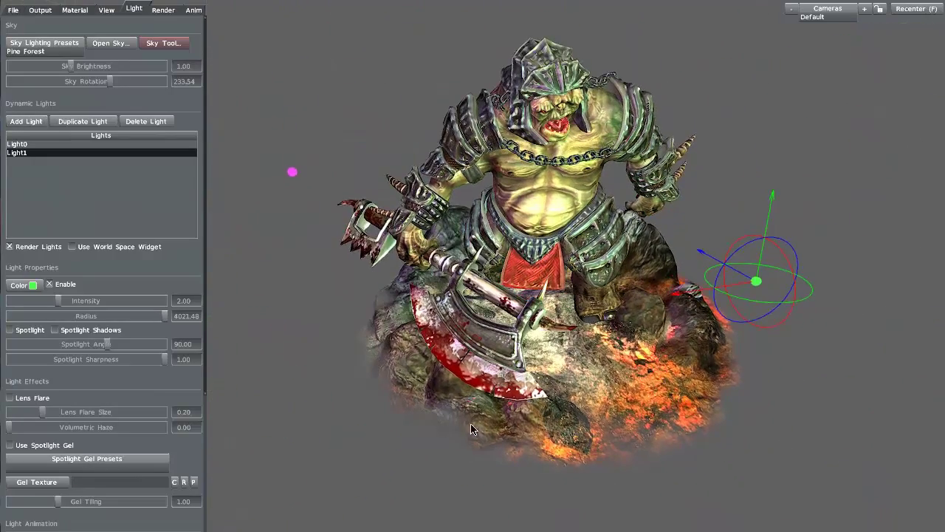
right_click_drag(473, 426, 392, 385)
left_click_drag(392, 384, 401, 464)
left_click_drag(643, 427, 940, 225)
left_click_drag(509, 510, 472, 370)
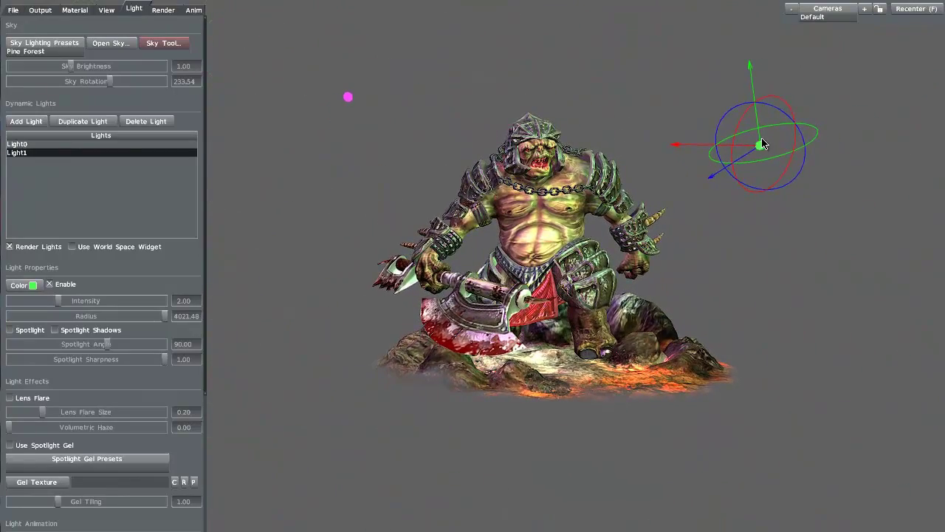
Move the green light farther out from the troll and reduce its intensity to 0.58.
left_click_drag(763, 144, 929, 140)
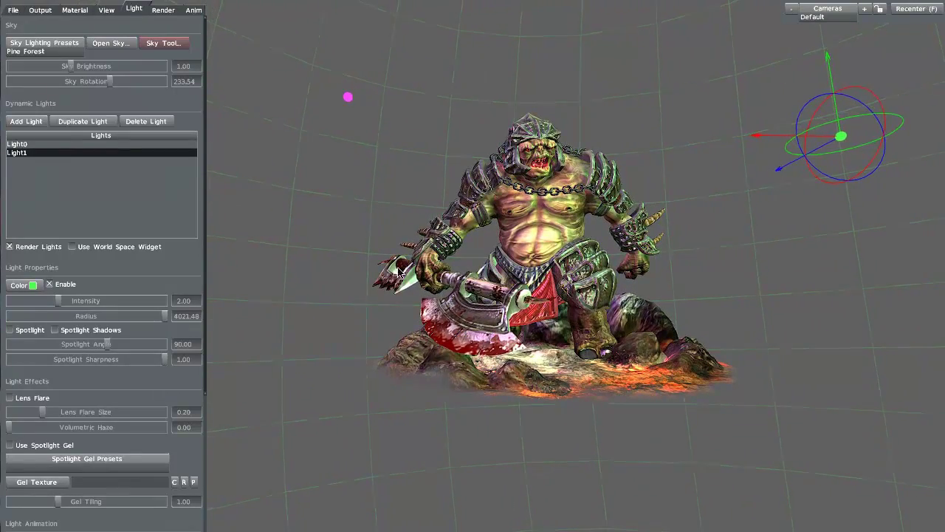
left_click_drag(399, 272, 360, 308)
left_click_drag(59, 300, 39, 302)
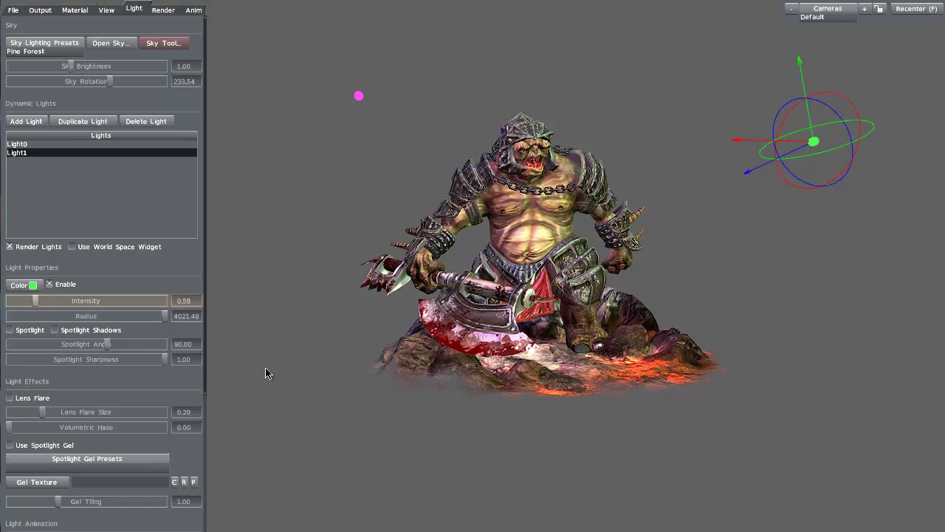
scroll(267, 373, "up", 5)
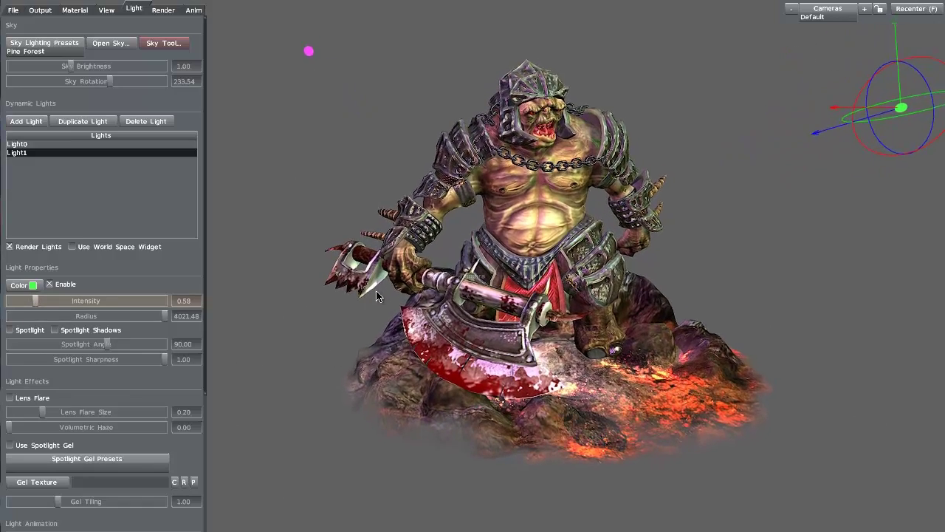
middle_click_drag(377, 292, 360, 301)
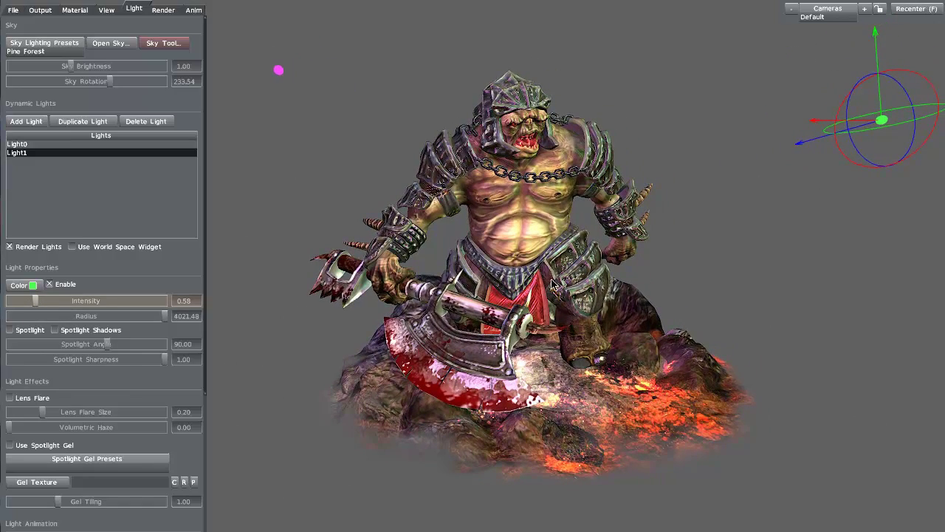
left_click_drag(343, 243, 313, 228)
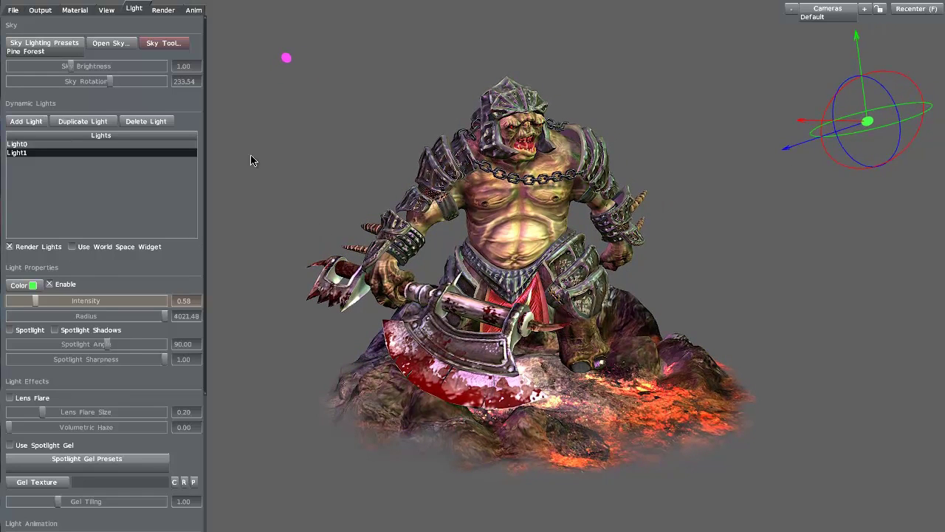
Select the pink dynamic light and raise its intensity to 1.35.
left_click(16, 145)
left_click(17, 152)
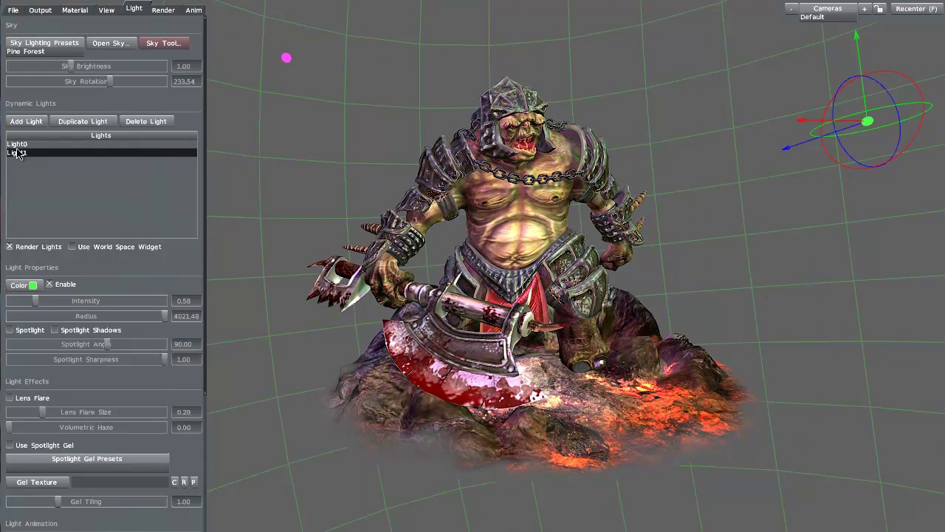
left_click(16, 144)
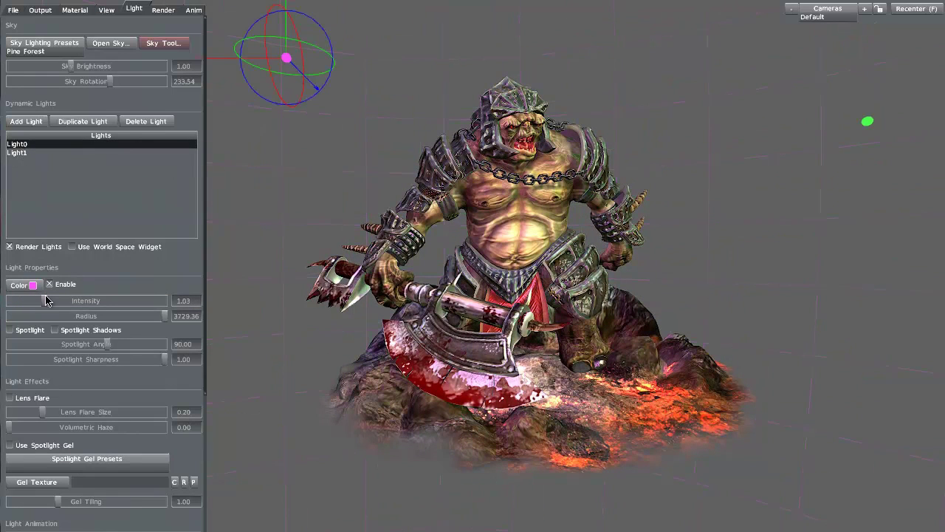
left_click_drag(45, 302, 52, 301)
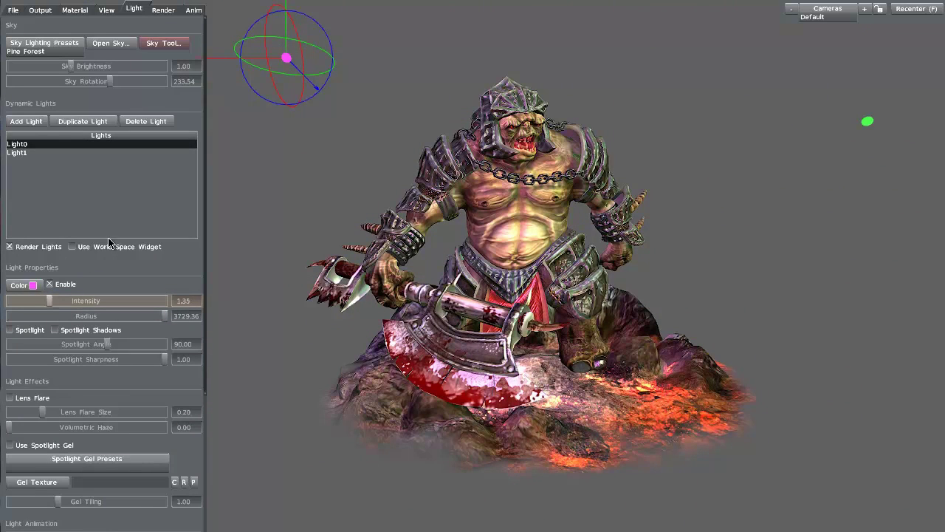
Add a third dynamic light and place it low in front of the troll, below the rock base.
left_click(27, 122)
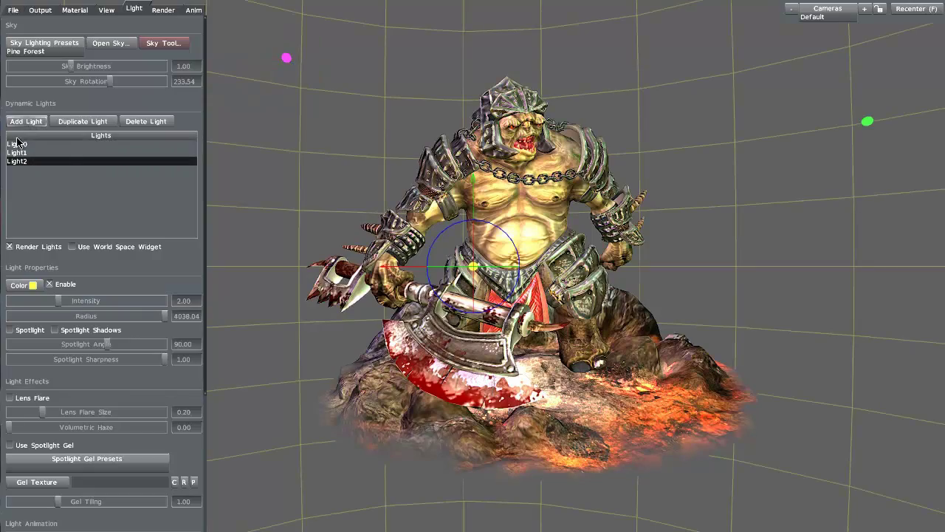
left_click_drag(282, 363, 592, 298)
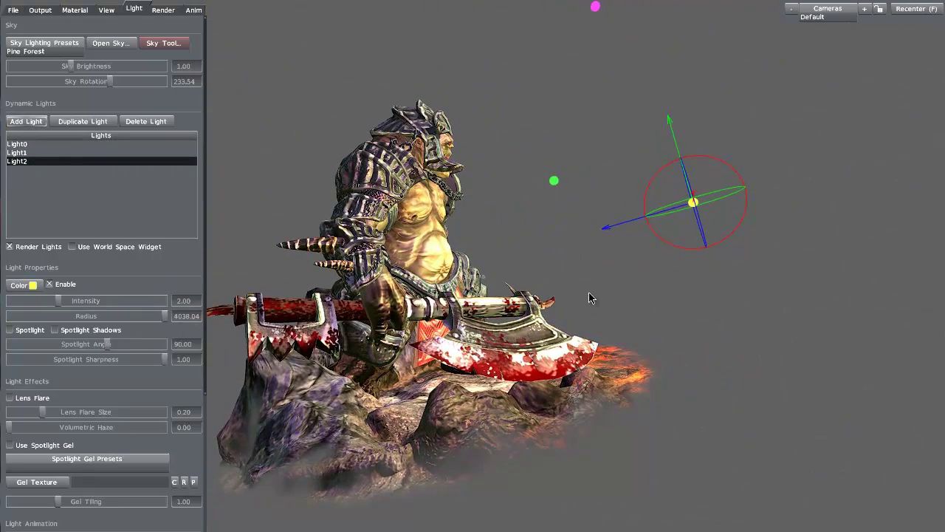
left_click_drag(691, 203, 618, 483)
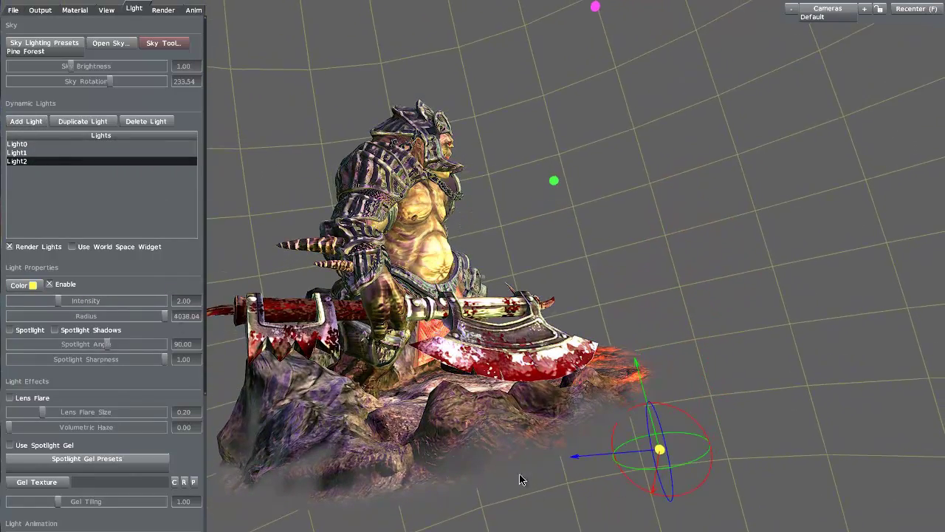
left_click_drag(519, 474, 449, 349)
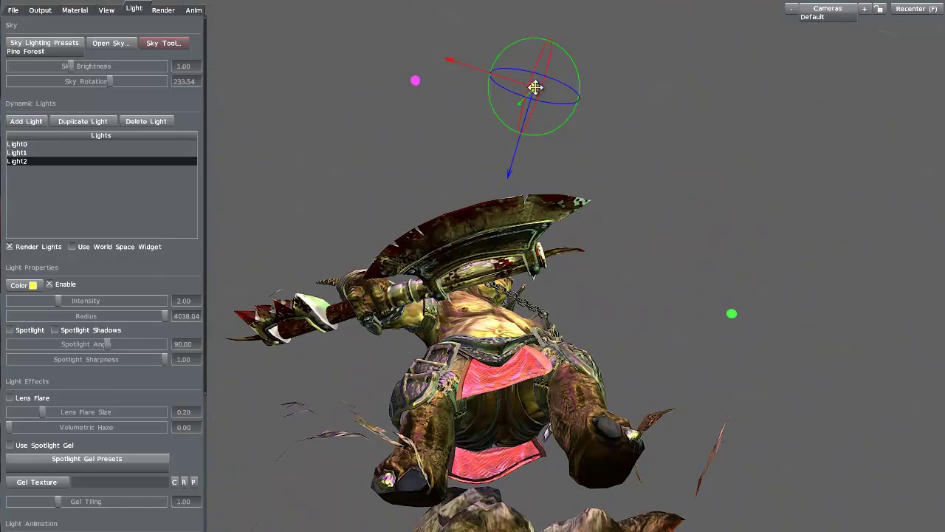
left_click_drag(536, 87, 553, 321)
scroll(373, 265, "down", 3)
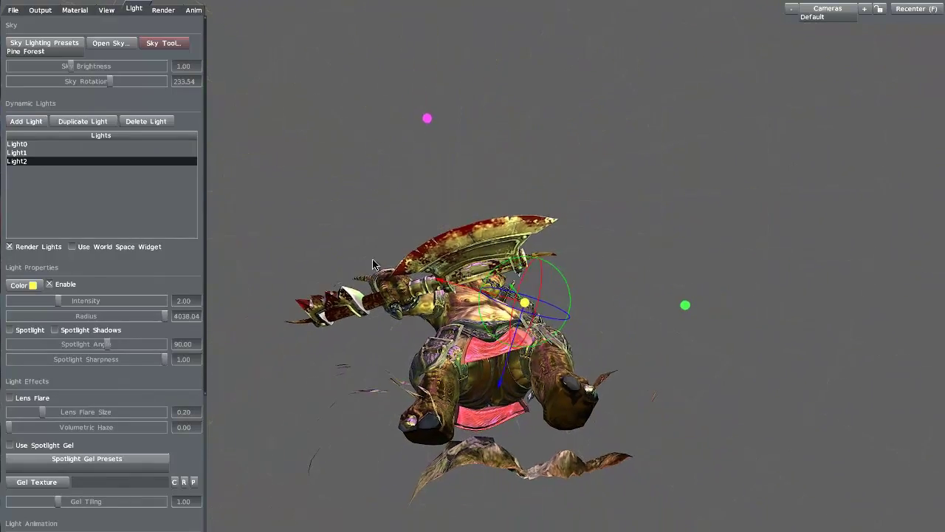
left_click_drag(373, 264, 336, 391)
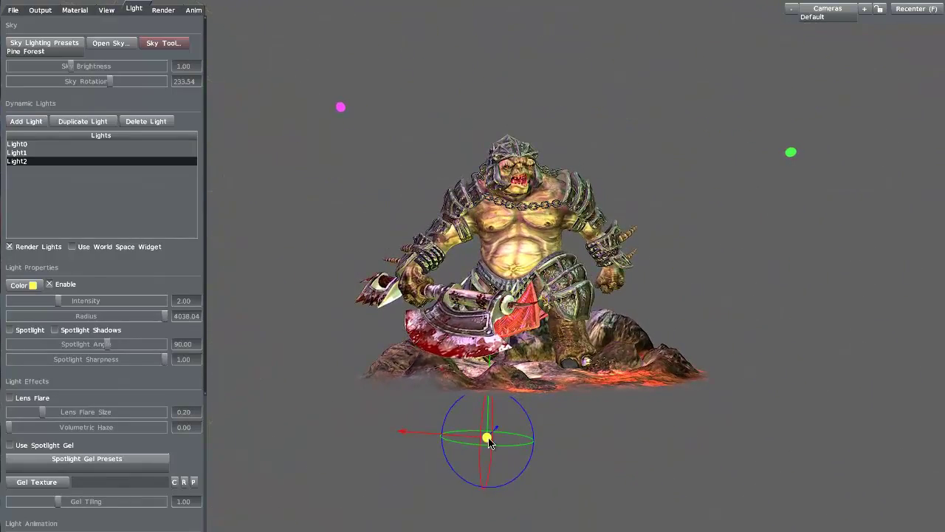
Shift the yellow light sideways, away from the axe, so it sits below the lava side of the base.
left_click_drag(489, 441, 727, 430)
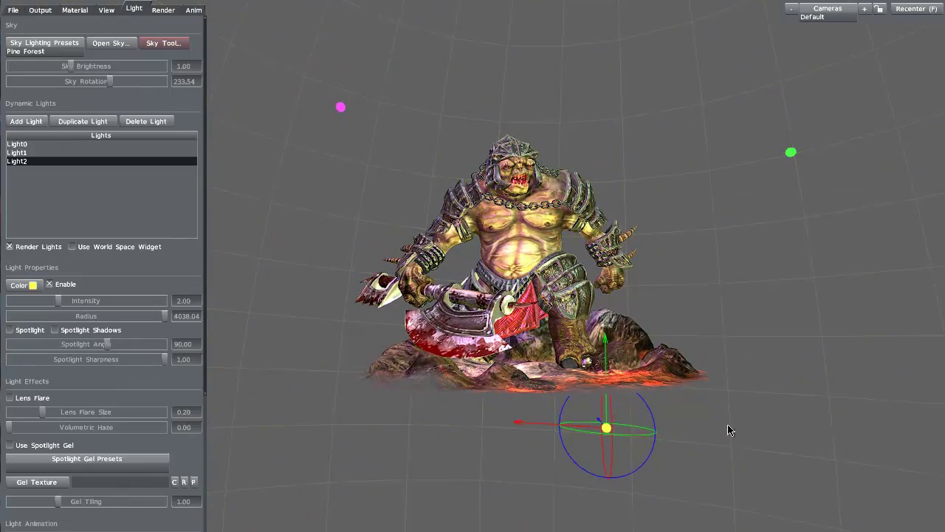
mouse_move(536, 434)
left_mouse_down()
mouse_move(519, 442)
mouse_move(523, 454)
mouse_move(526, 430)
left_mouse_up()
left_click_drag(604, 411, 606, 412)
left_click_drag(619, 431, 417, 414)
right_click_drag(420, 388, 491, 401)
middle_click_drag(448, 416, 440, 391)
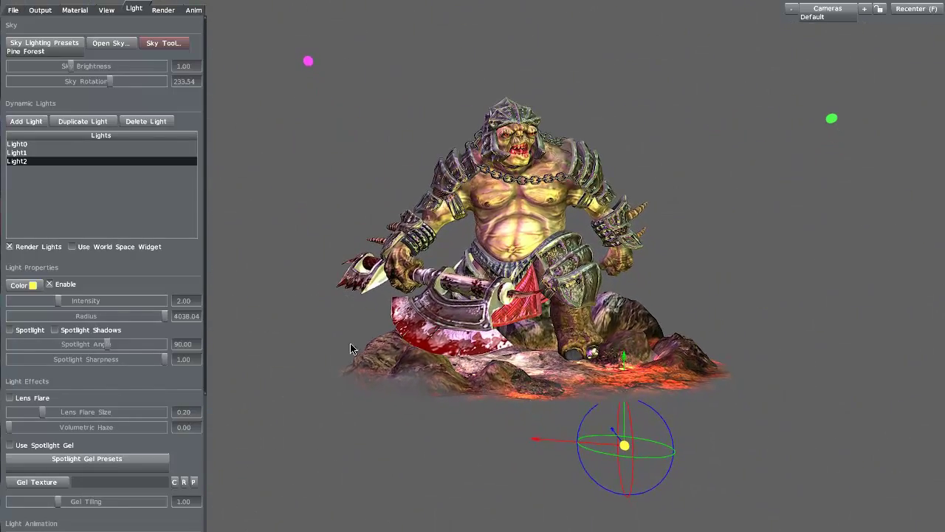
Change the light below the lava from yellow to saturated red and raise its intensity to 3.31.
left_click(34, 286)
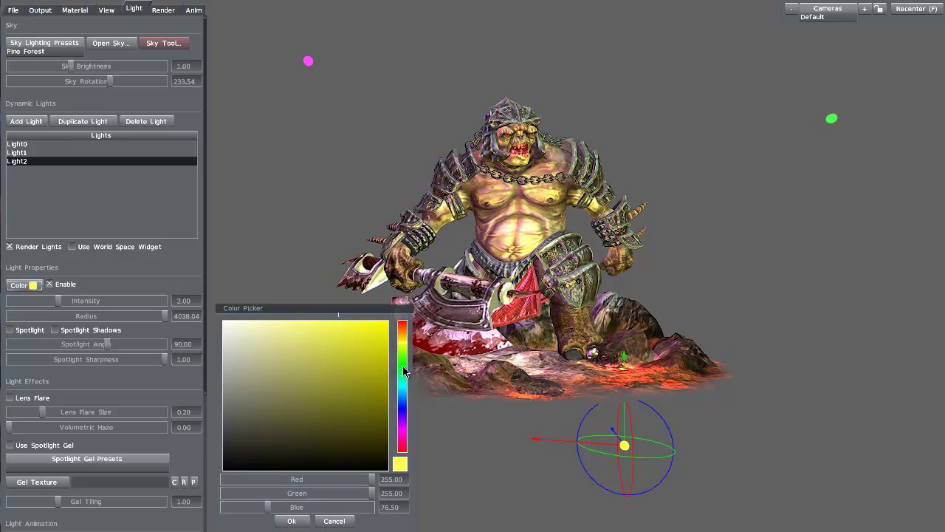
left_click_drag(405, 372, 414, 319)
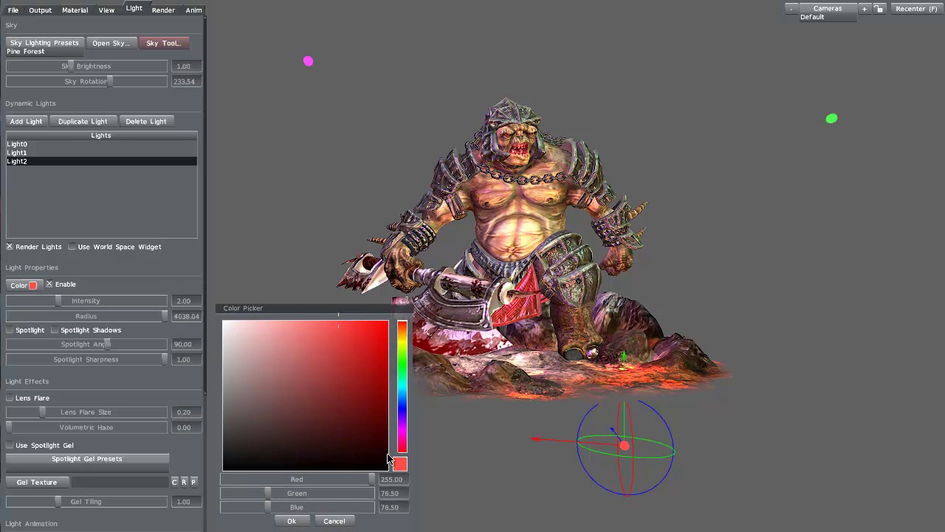
left_click_drag(372, 357, 389, 330)
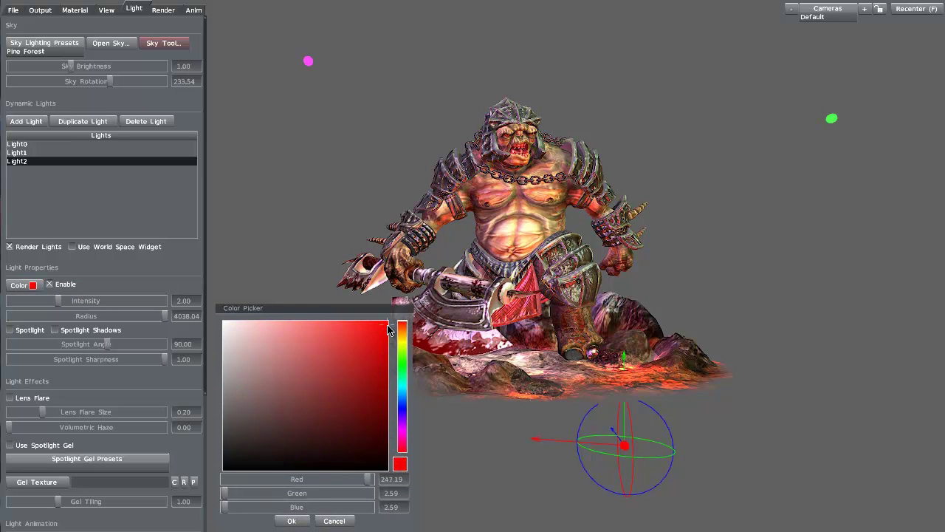
left_click(294, 521)
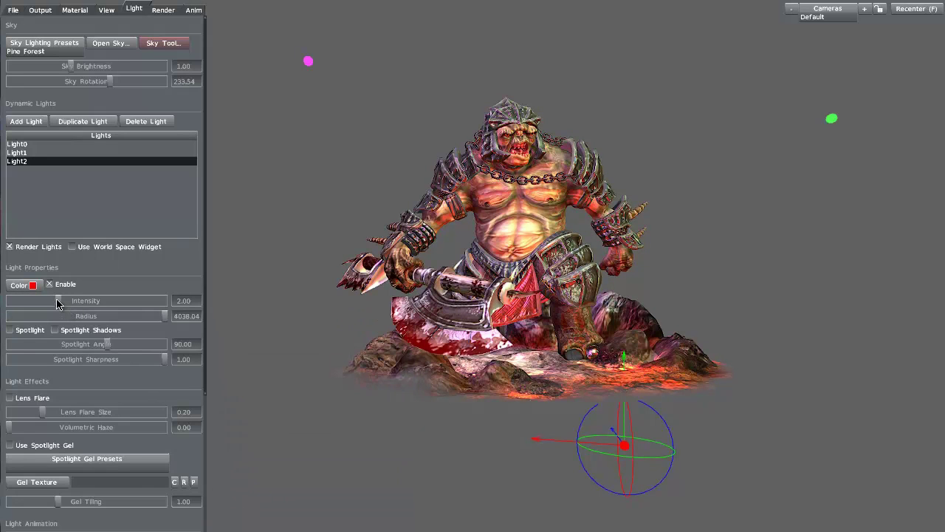
left_click_drag(59, 301, 73, 299)
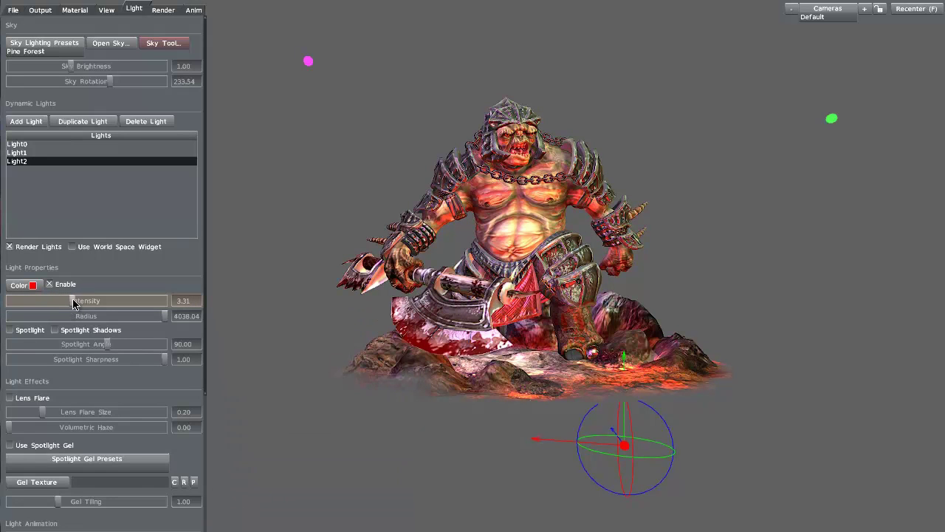
Examine how the red, pink and green lights fall on the troll and the lava base from different angles.
left_click_drag(325, 382, 382, 378)
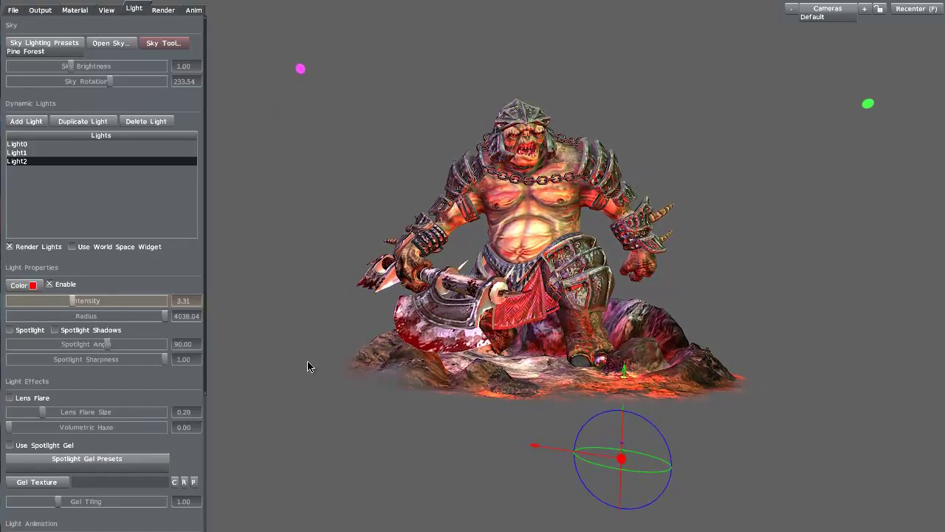
left_click_drag(308, 367, 313, 375)
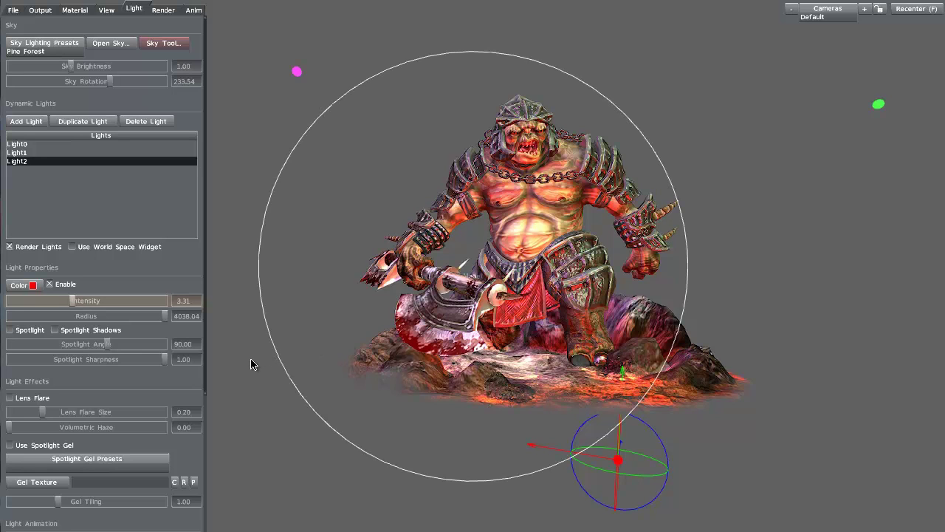
mouse_move(250, 360)
left_mouse_down()
mouse_move(257, 370)
mouse_move(240, 348)
mouse_move(262, 367)
left_mouse_up()
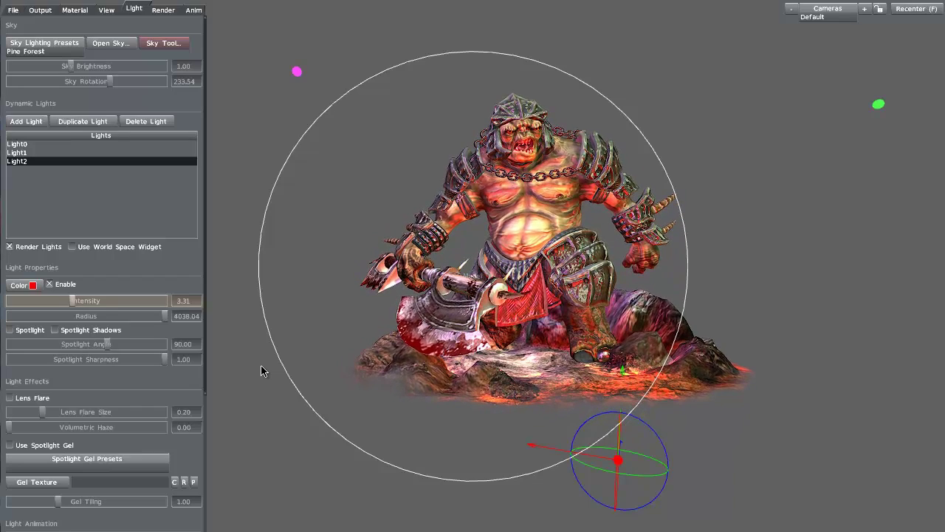
left_click_drag(328, 410, 356, 447)
right_click_drag(376, 368, 454, 368)
left_click_drag(453, 367, 442, 380)
scroll(442, 384, "down", 5)
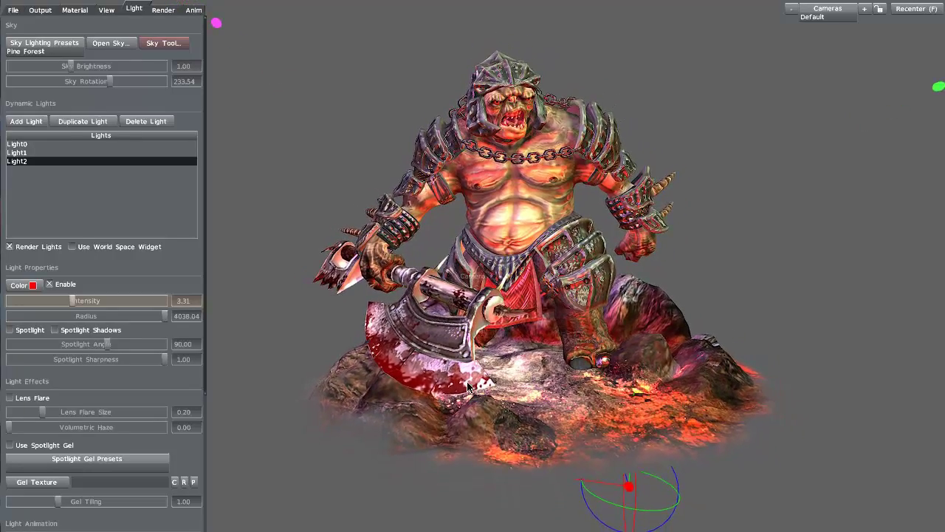
right_click_drag(477, 399, 463, 386)
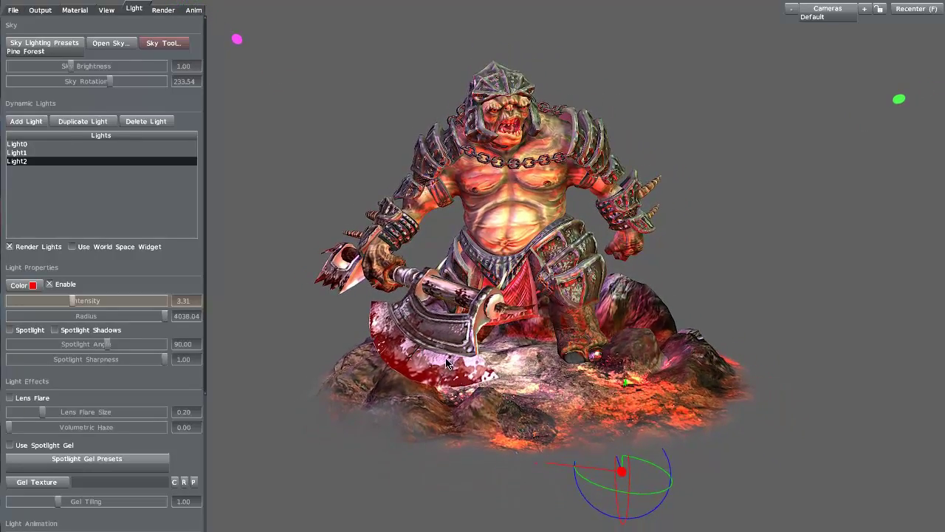
Try a different camera field of view, and set the depth-of-field bokeh size to 0.16.
left_click(163, 11)
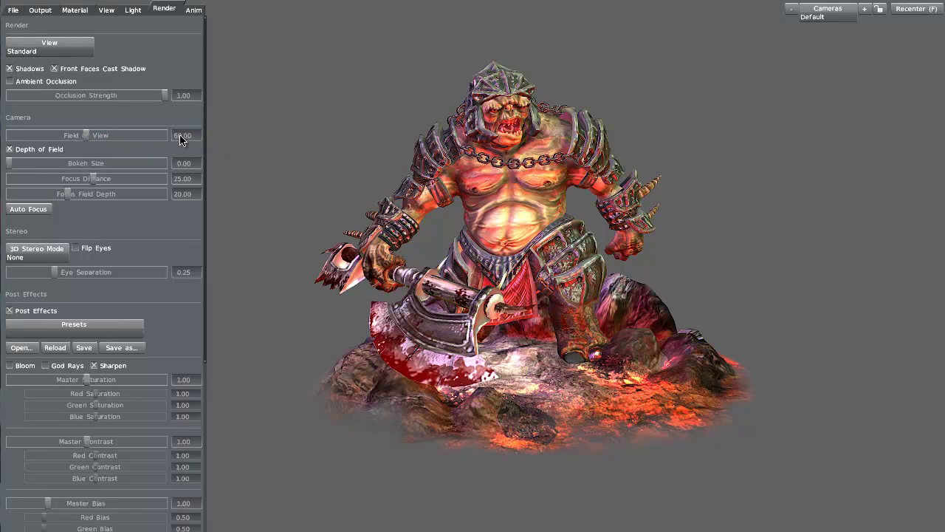
left_click_drag(86, 141, 157, 145)
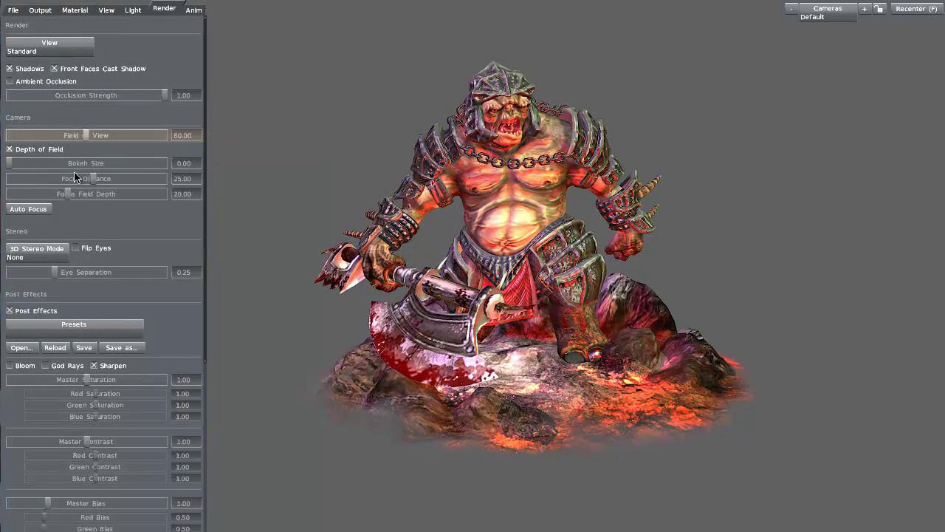
left_click_drag(9, 169, 25, 164)
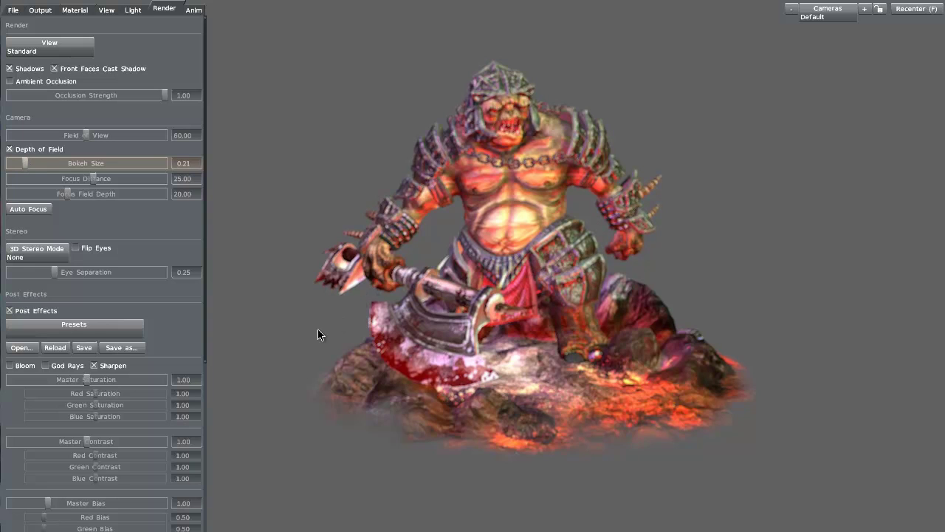
left_click_drag(305, 334, 336, 330)
right_click_drag(336, 330, 364, 288)
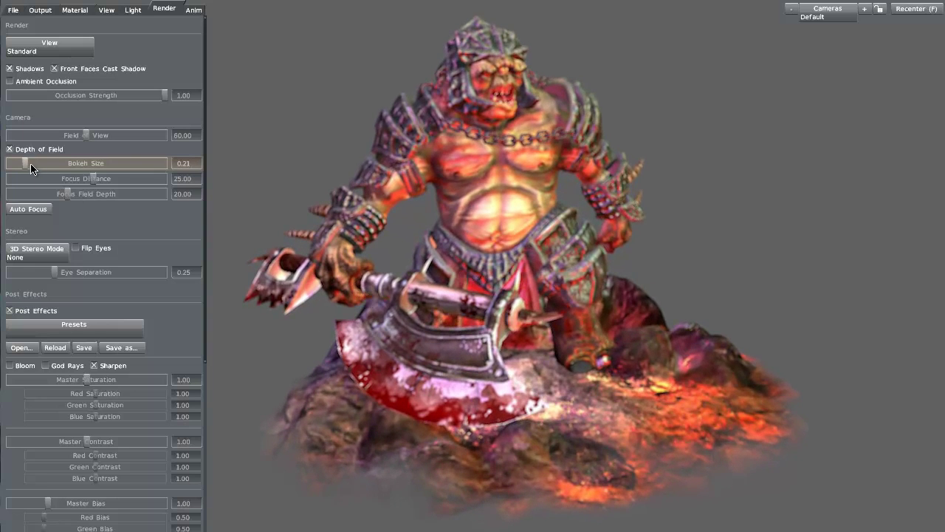
left_click_drag(24, 164, 20, 163)
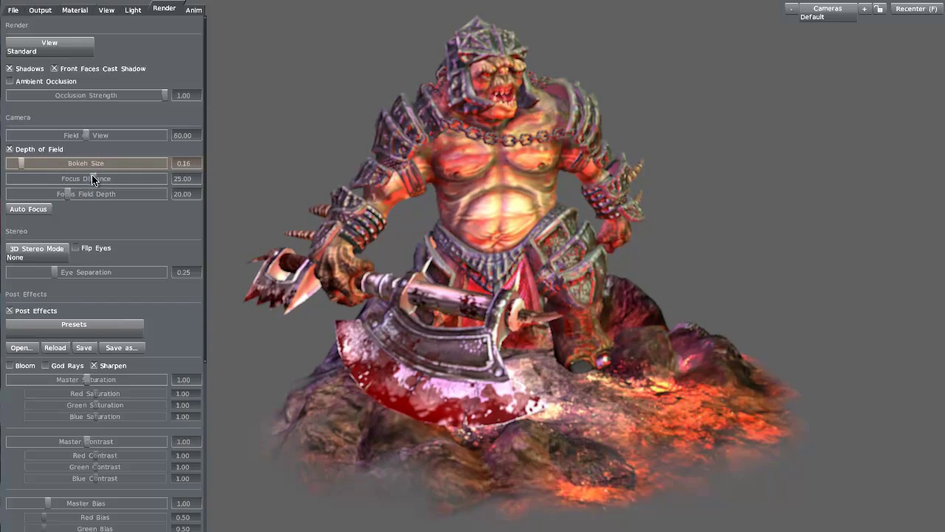
Try a focus distance of 371.16 and a focus field depth of 6.50, and auto-focus the camera on the troll.
left_click_drag(92, 178, 141, 178)
left_click(67, 194)
mouse_move(67, 194)
left_mouse_down()
mouse_move(92, 193)
mouse_move(53, 194)
left_mouse_up()
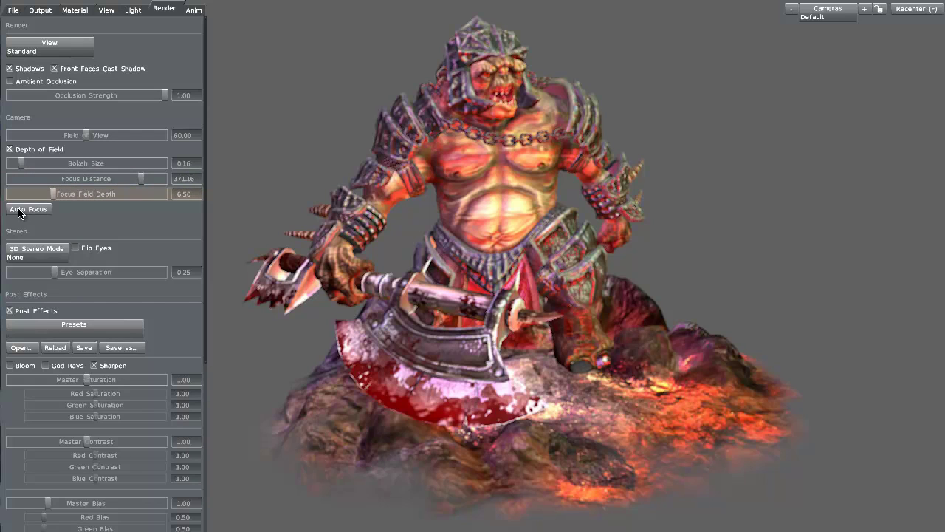
left_click(22, 210)
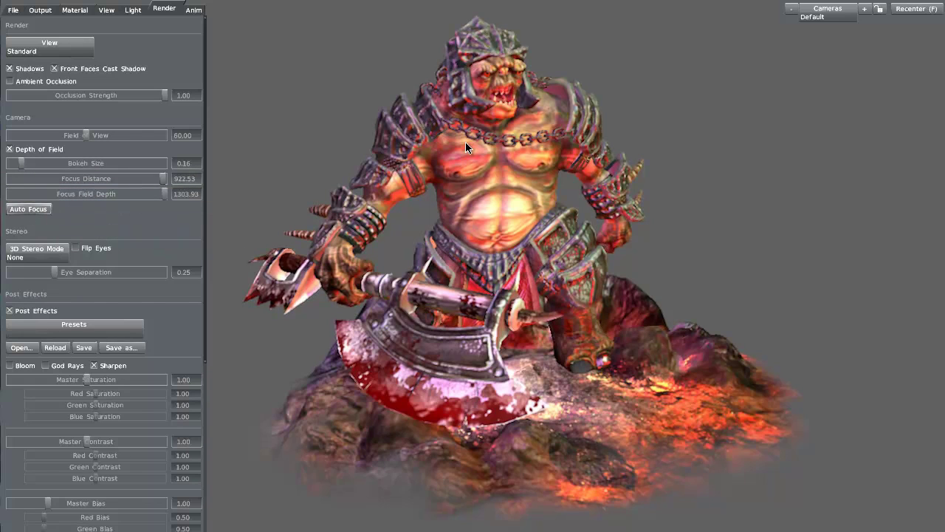
Reduce the depth-of-field bokeh size to 0.08 and check the softer blur around the troll.
left_click_drag(245, 369, 258, 369)
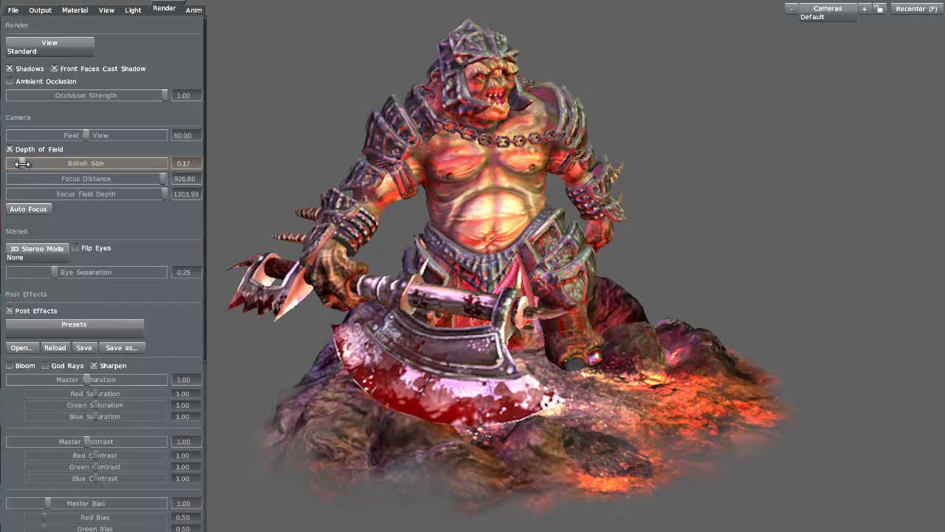
left_click_drag(16, 165, 14, 164)
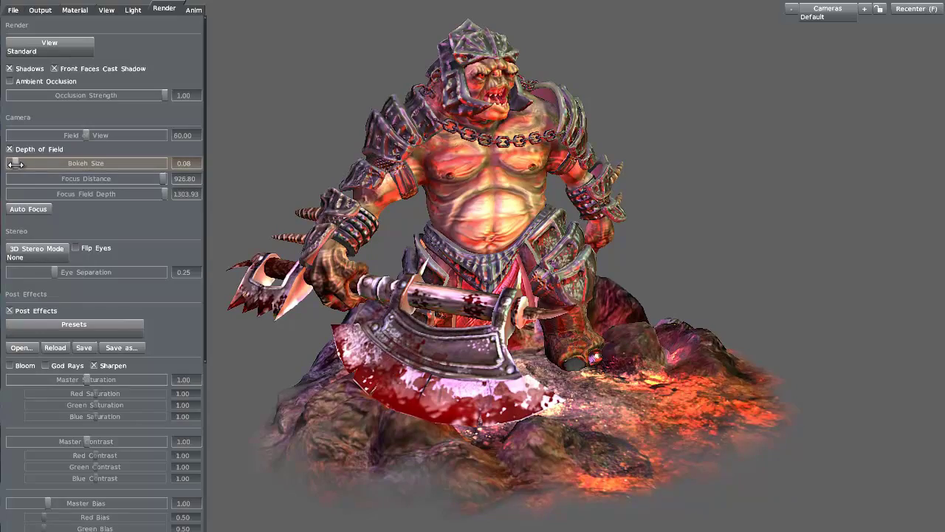
left_click_drag(361, 358, 389, 401)
left_click_drag(490, 375, 478, 368)
Bring up the screenshot output settings and turn the troll to a new three-quarter view for a shot.
left_click(13, 10)
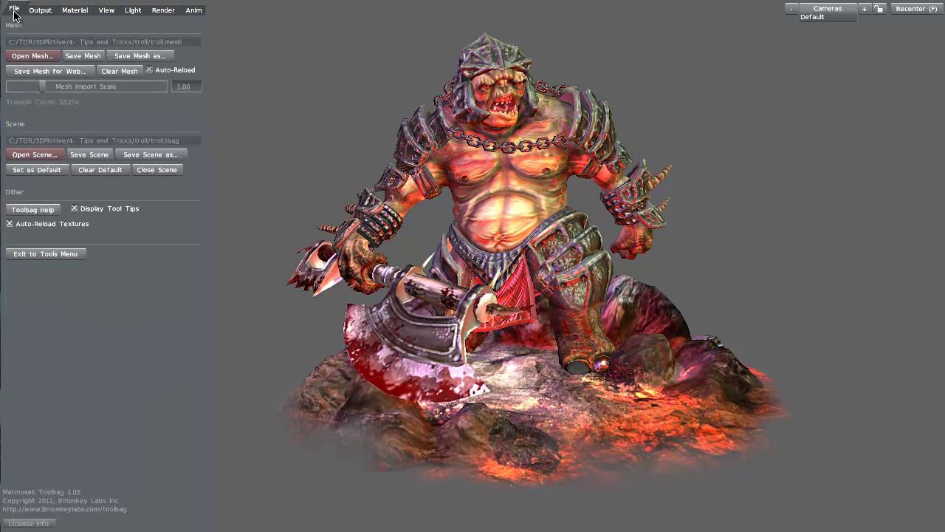
left_click(34, 12)
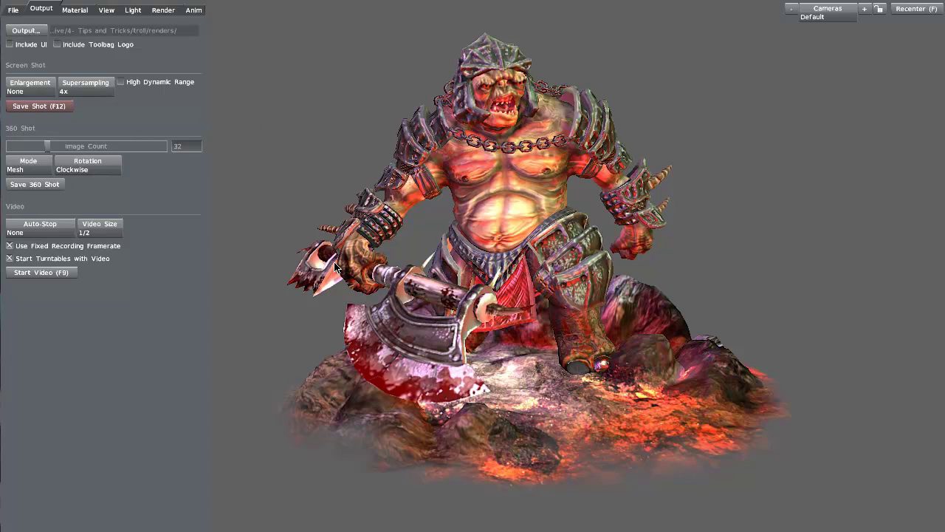
left_click_drag(336, 268, 361, 335)
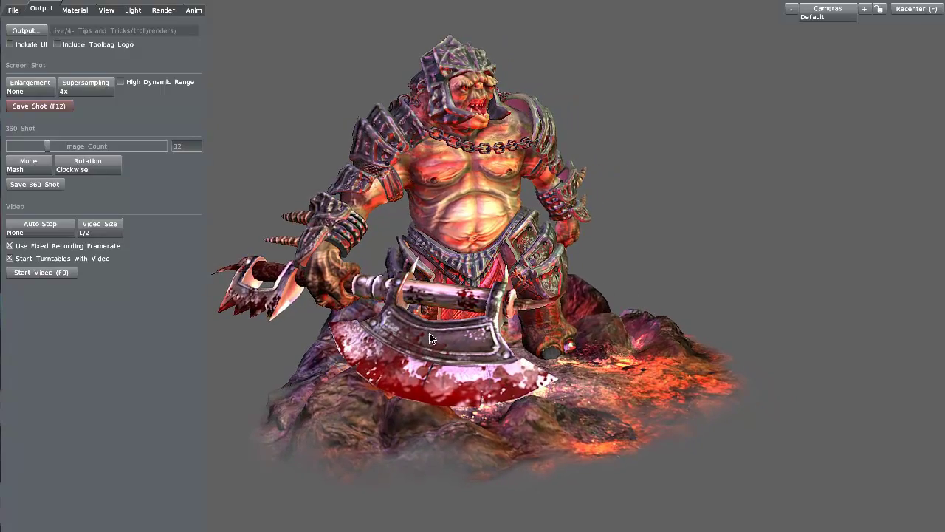
left_click_drag(431, 337, 457, 279)
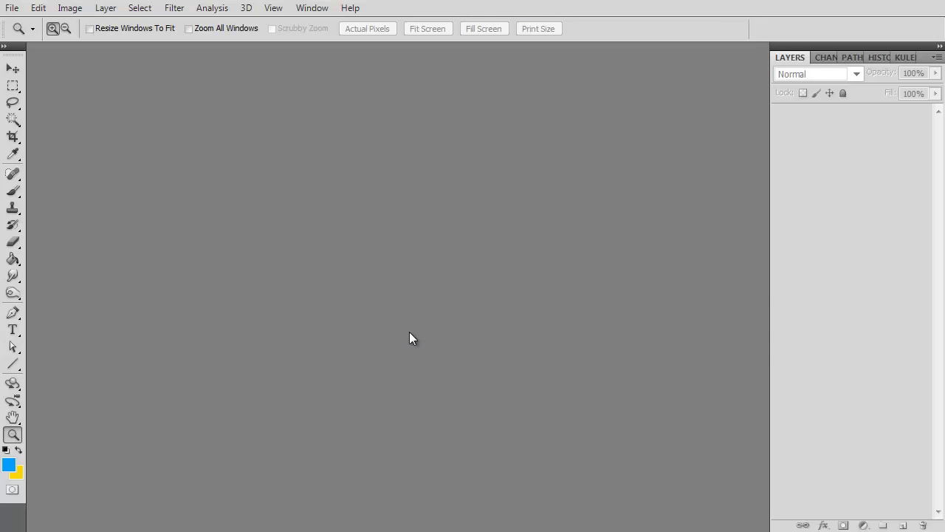
Switch to Photoshop and open screenshot1.tga, screenshot2.tga and screenshot3.tga from the renders folder.
key("ctrl+o")
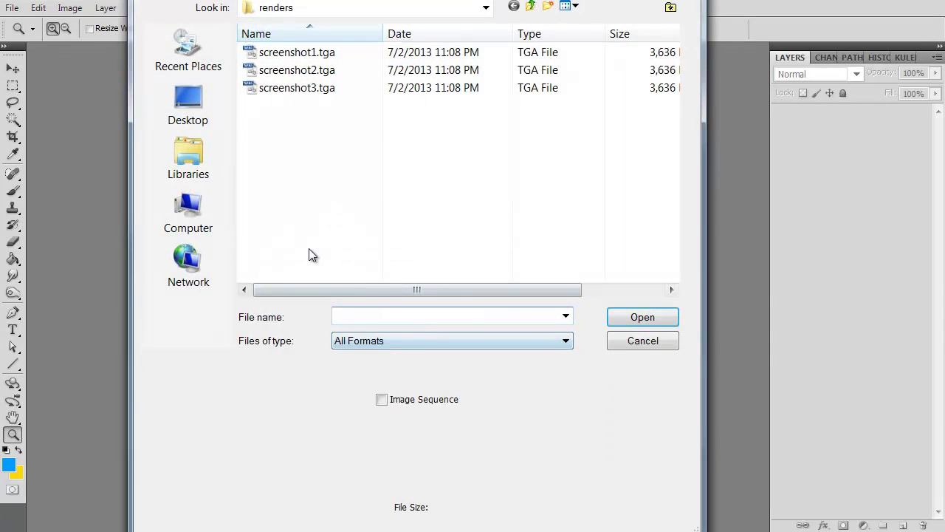
left_click(294, 53)
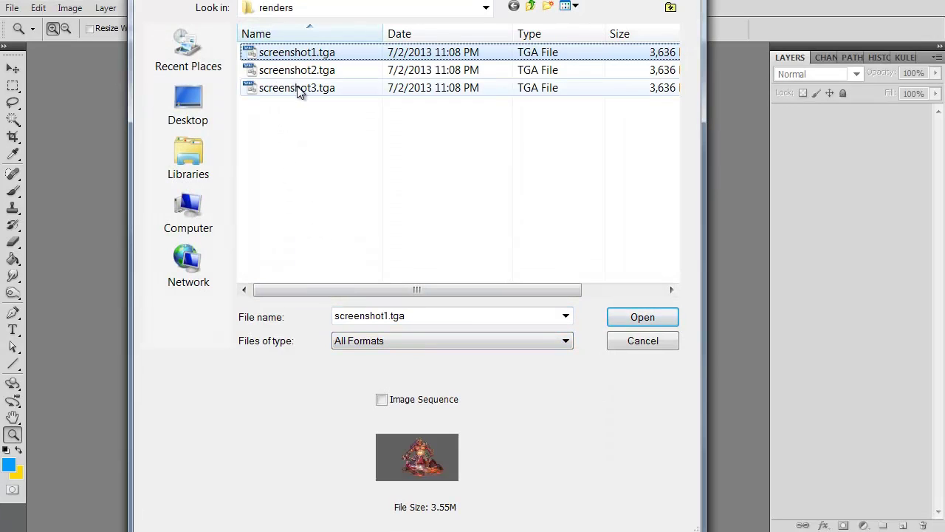
left_click(301, 87, "shift")
left_click(635, 317)
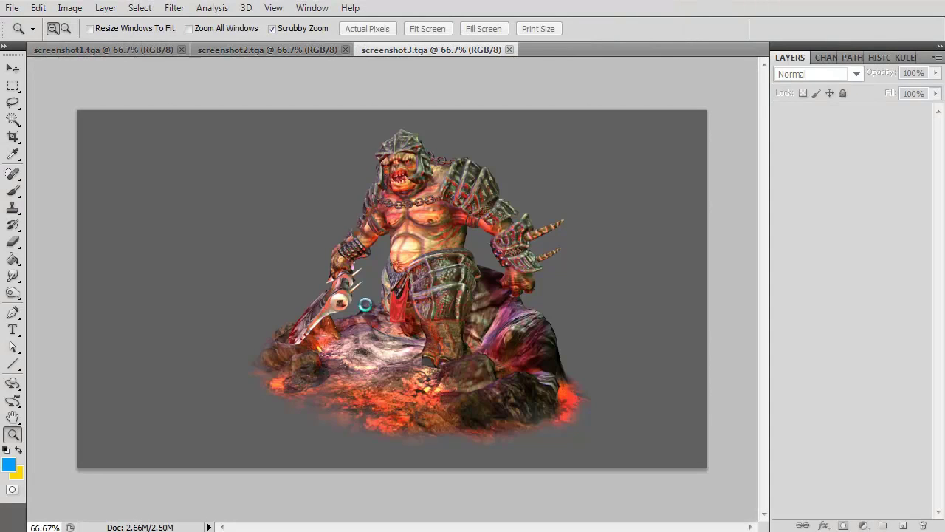
Load the Alpha 1 channel of screenshot3.tga as a new selection around the troll and its base.
left_click(354, 318)
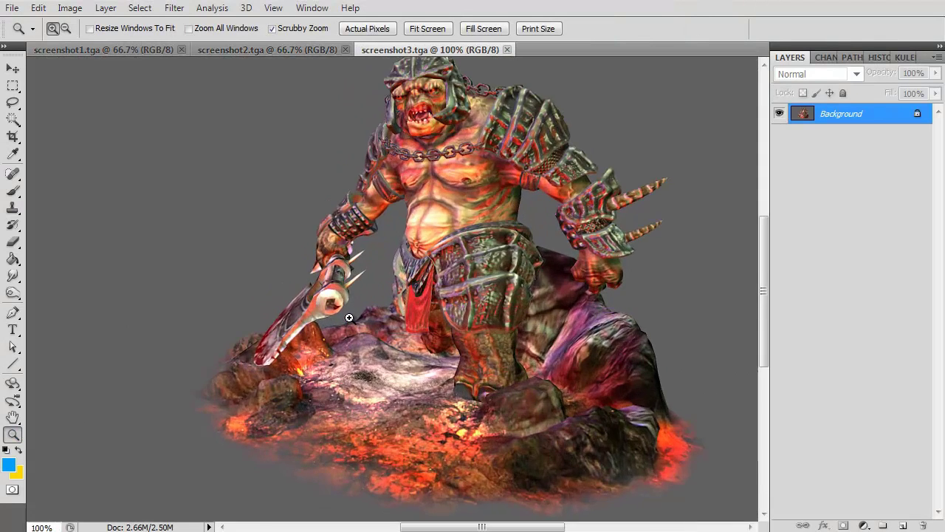
left_click_drag(373, 251, 277, 263)
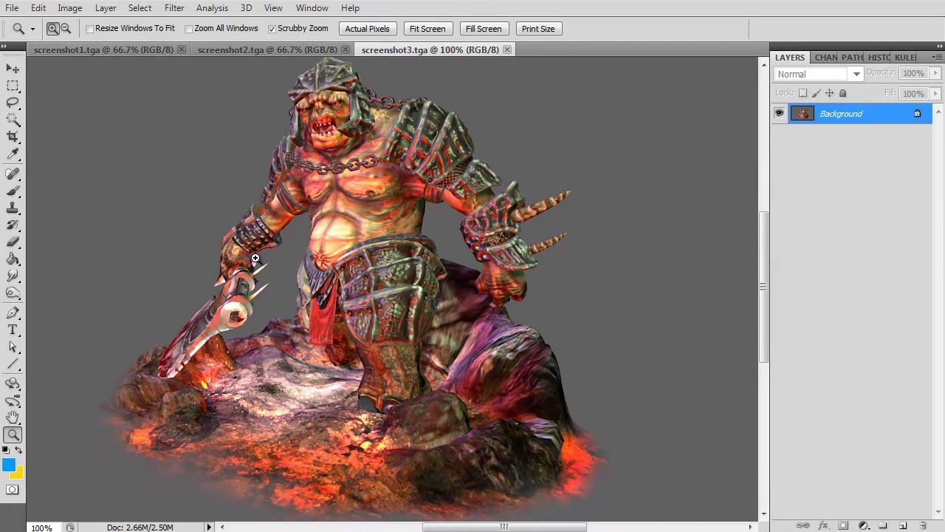
left_click_drag(274, 389, 297, 362)
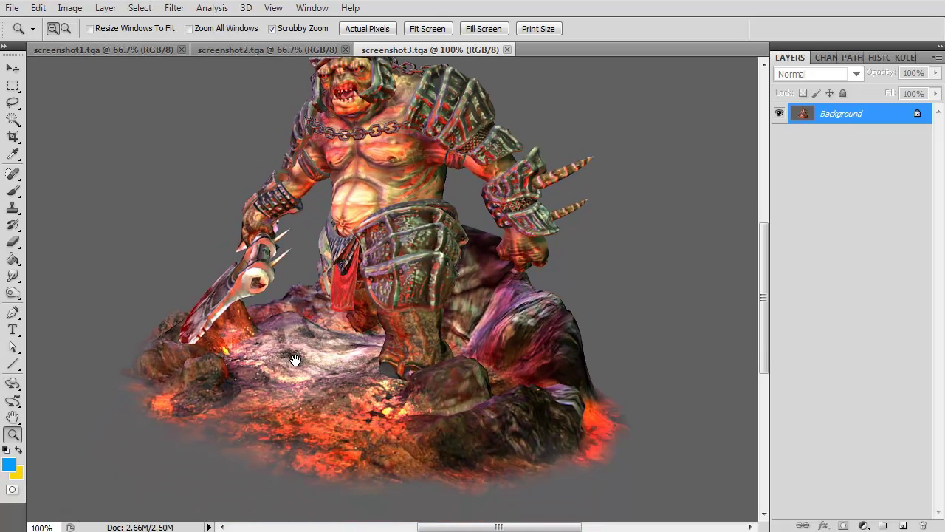
left_click(142, 9)
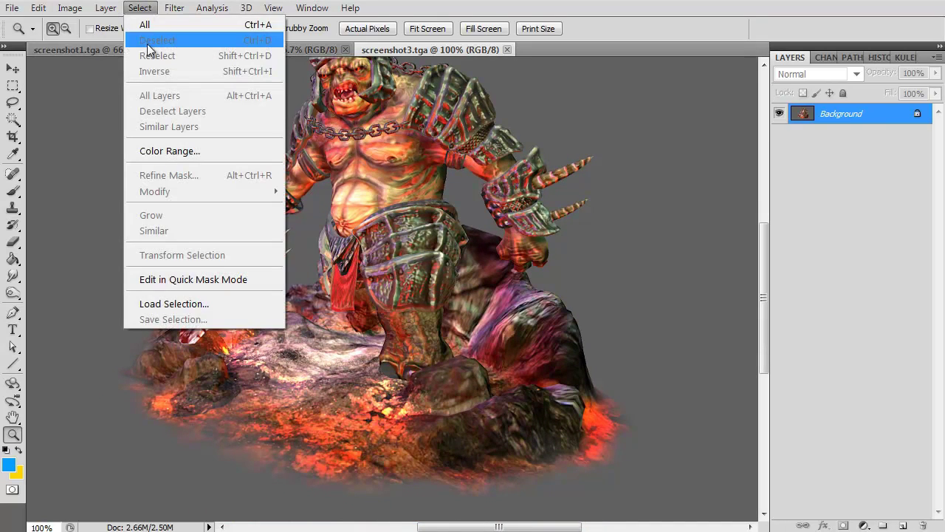
left_click(189, 303)
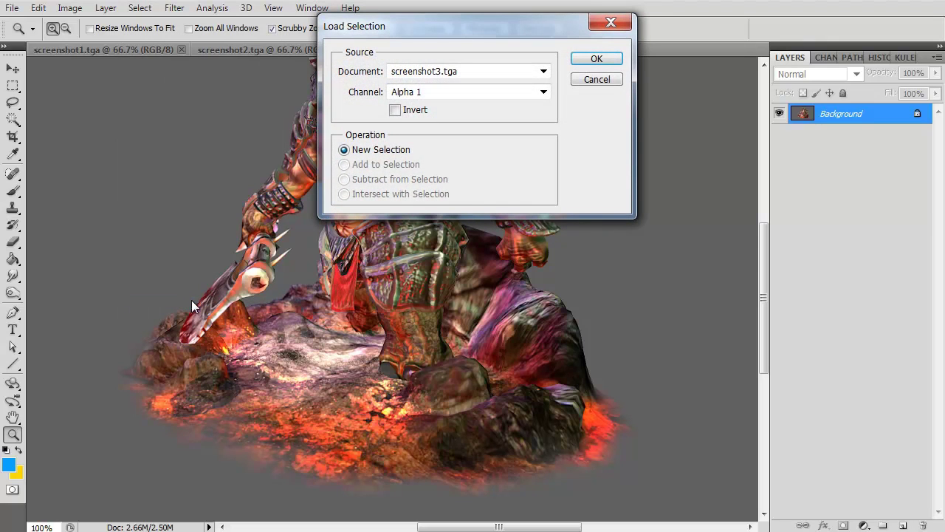
left_click(585, 59)
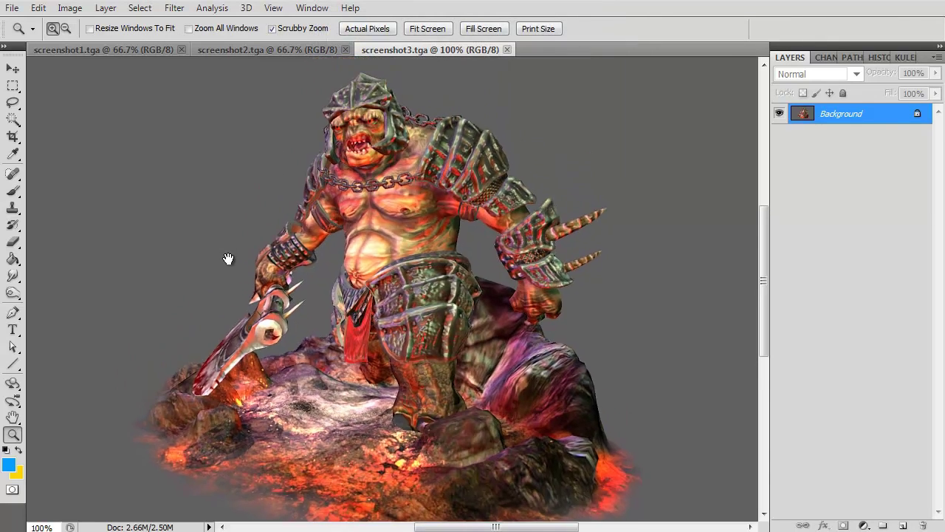
left_click_drag(226, 258, 232, 212)
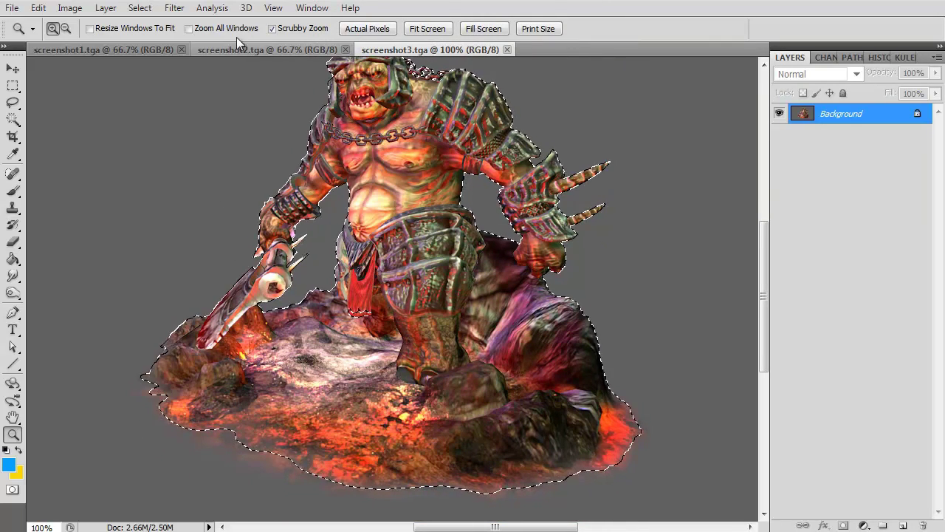
In screenshot2.tga, load the Alpha 1 channel as a new selection.
left_click(221, 48)
left_click(140, 8)
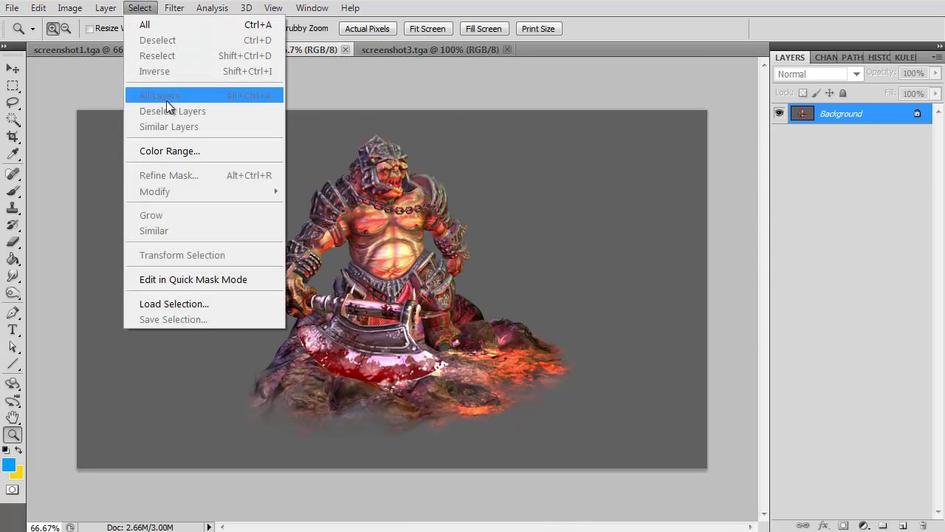
left_click(211, 304)
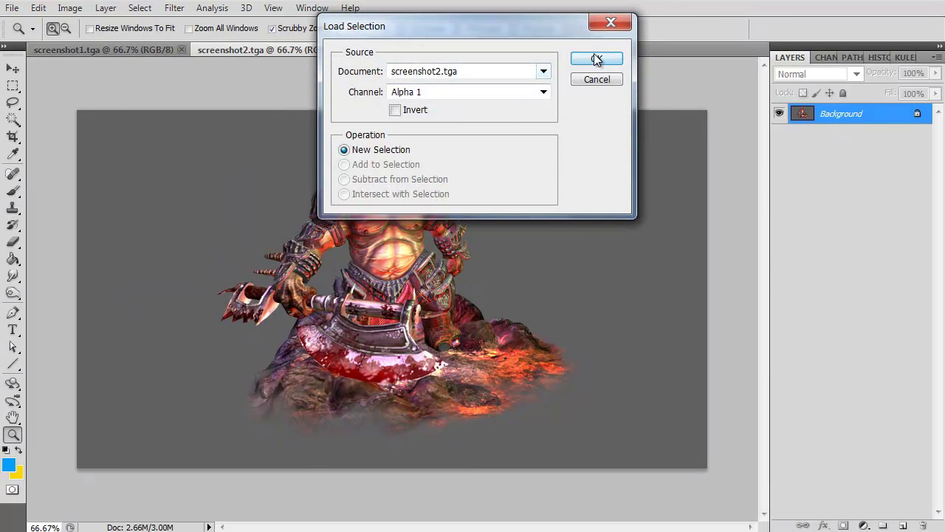
left_click(597, 58)
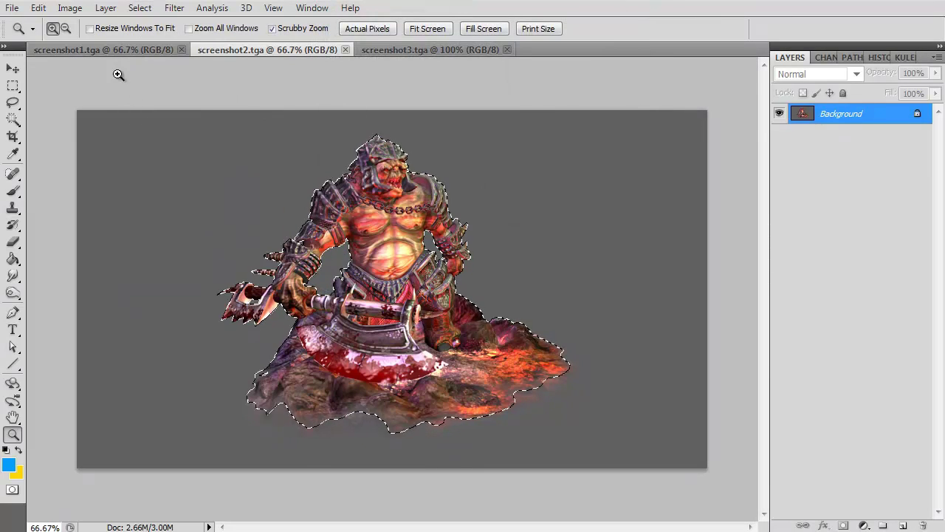
In screenshot1.tga, load the alpha channel as a selection around the troll and rocks.
left_click(116, 50)
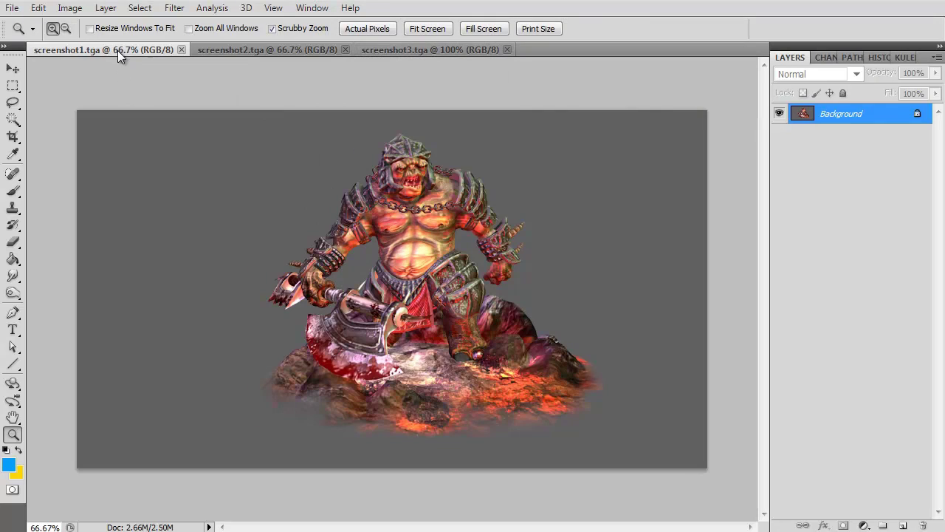
left_click(140, 8)
left_click(184, 307)
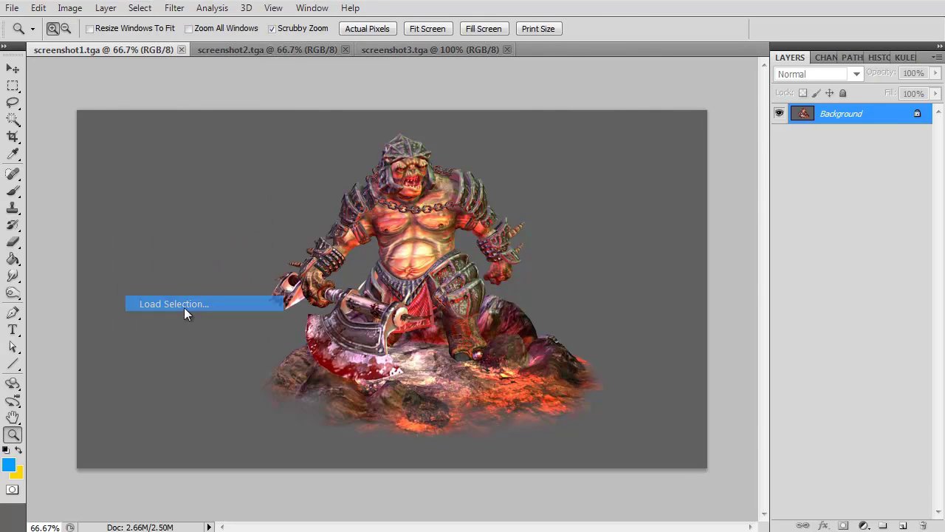
left_click(591, 61)
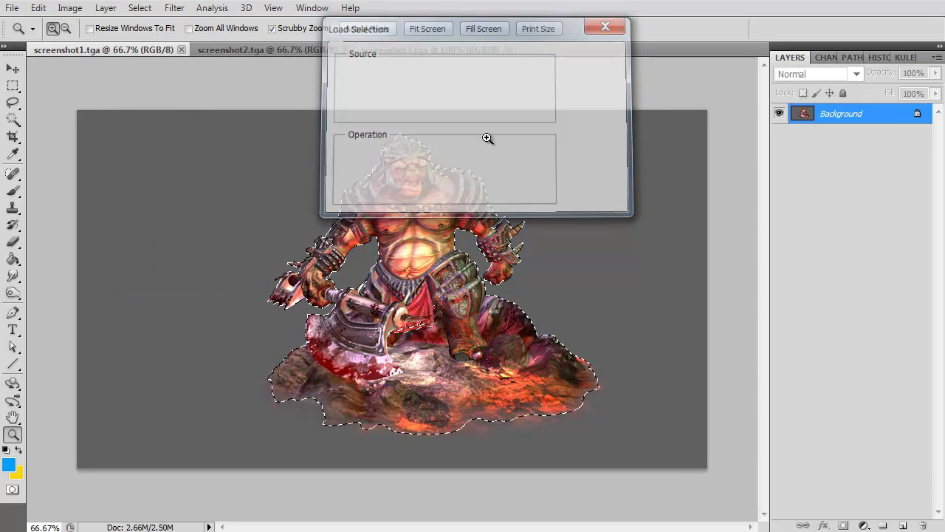